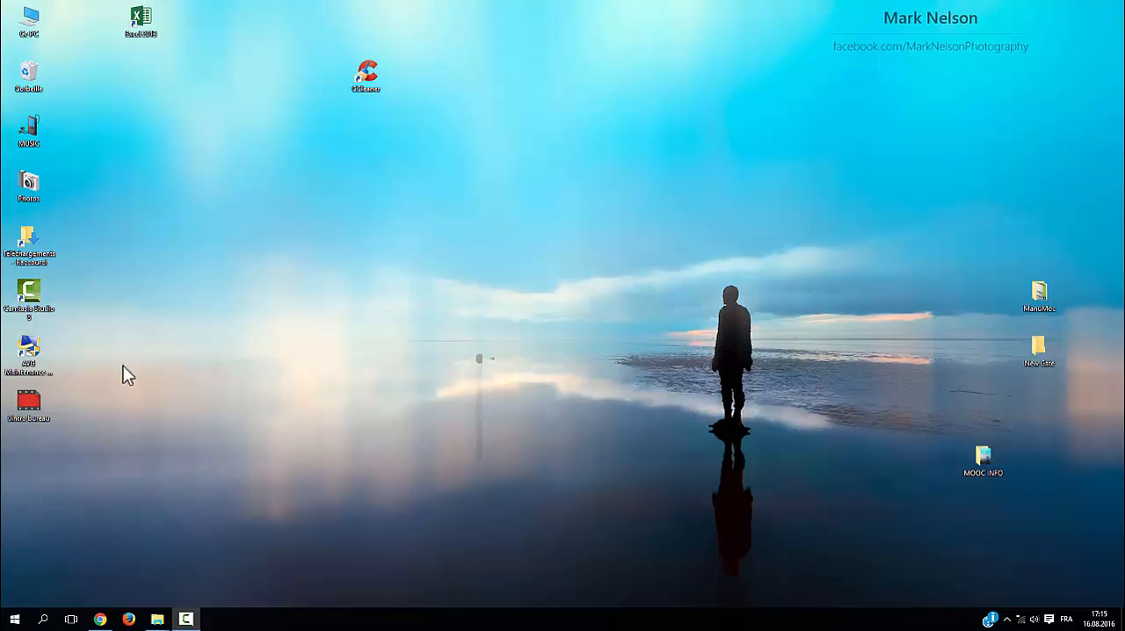
Create a new Microsoft Word document on the desktop, keeping its default name
{"action": "right_click", "coordinate": [122, 148]}
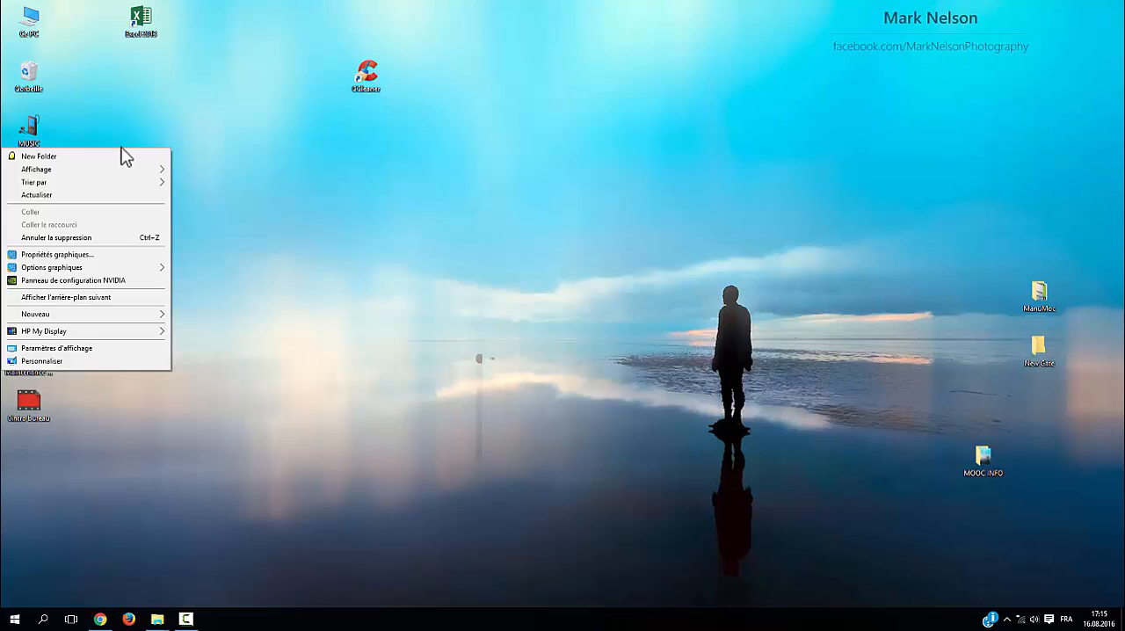
{"action": "mouse_move", "coordinate": [113, 320]}
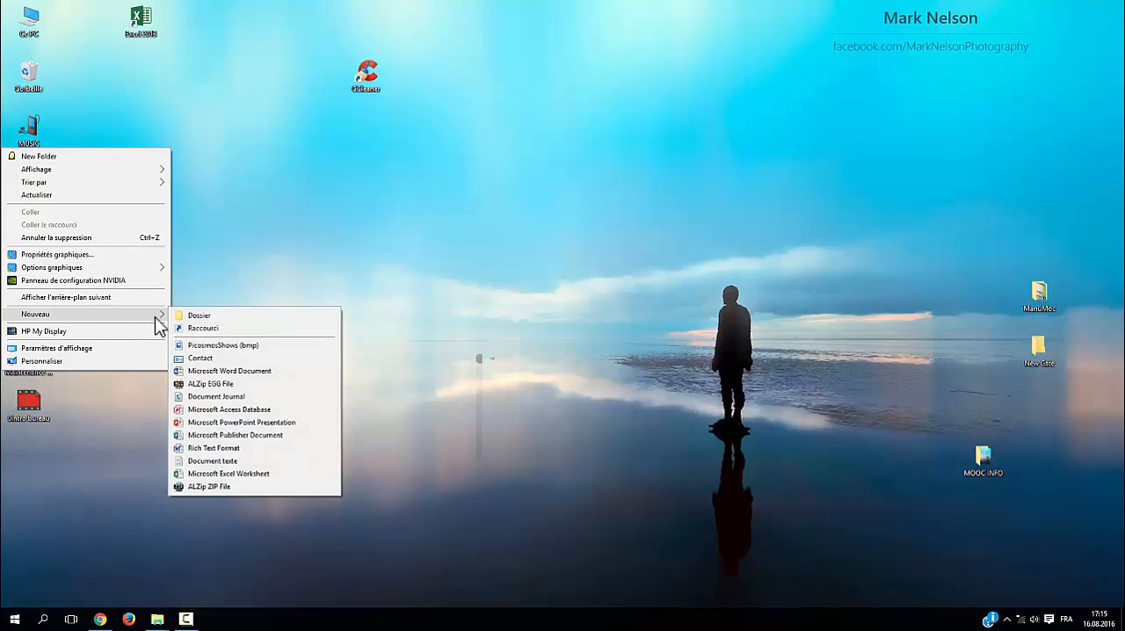
{"action": "left_click", "coordinate": [242, 371]}
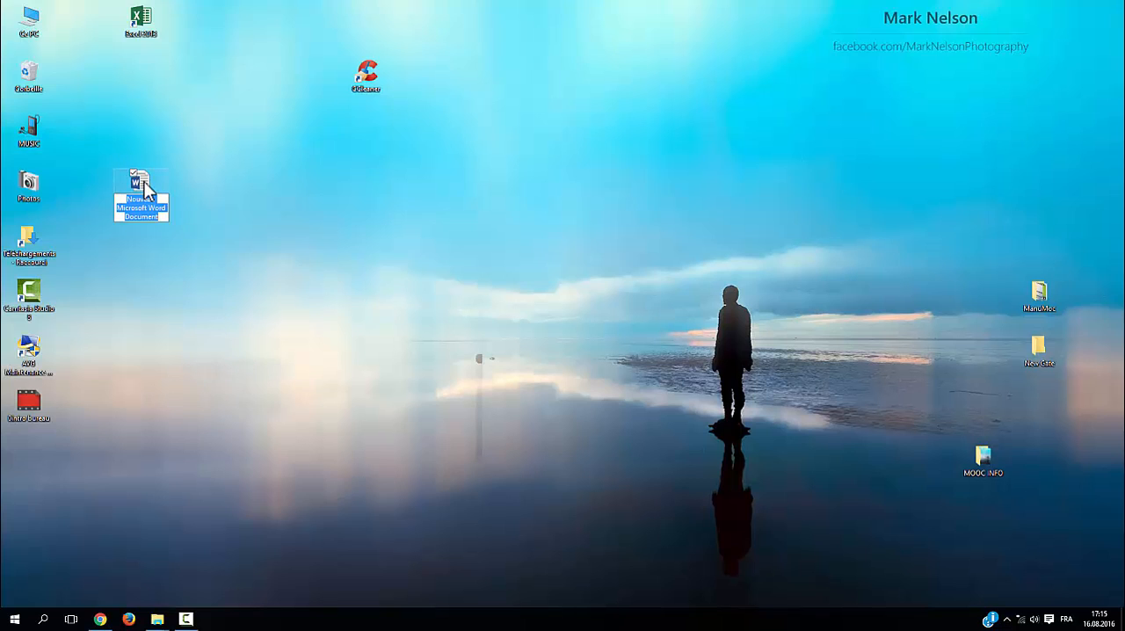
Look through the list of all installed applications for Word 2013, and close the list without launching it
{"action": "left_click", "coordinate": [26, 624]}
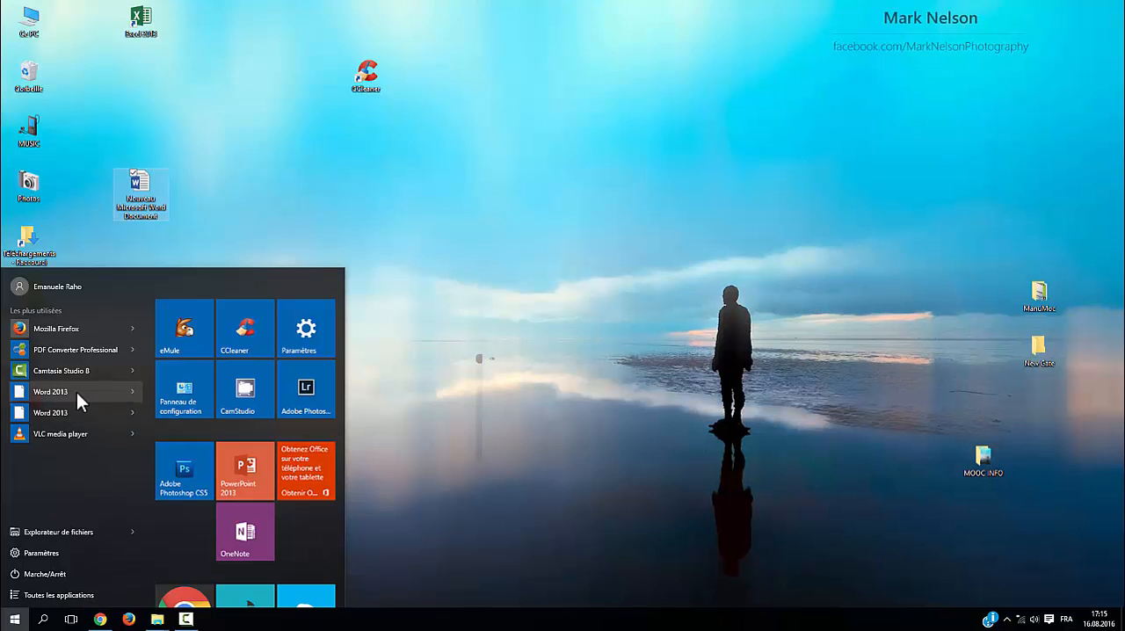
{"action": "left_click", "coordinate": [77, 597]}
{"action": "scroll", "coordinate": [86, 548], "scroll_direction": "down", "scroll_amount": 6}
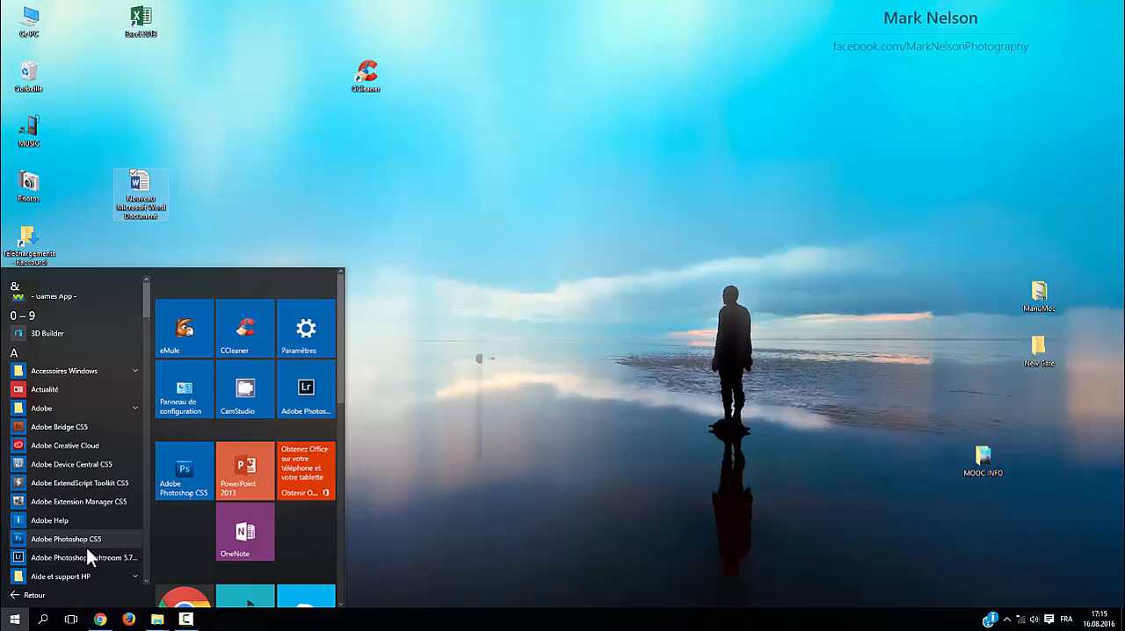
{"action": "scroll", "coordinate": [86, 548], "scroll_direction": "down", "scroll_amount": 10}
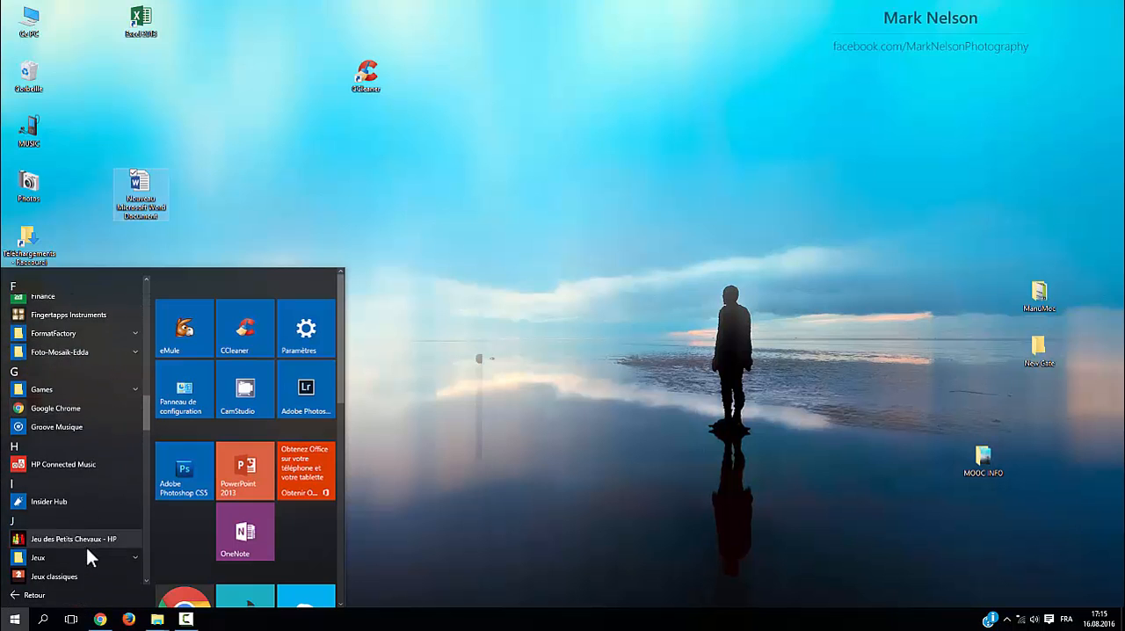
{"action": "scroll", "coordinate": [86, 548], "scroll_direction": "down", "scroll_amount": 3}
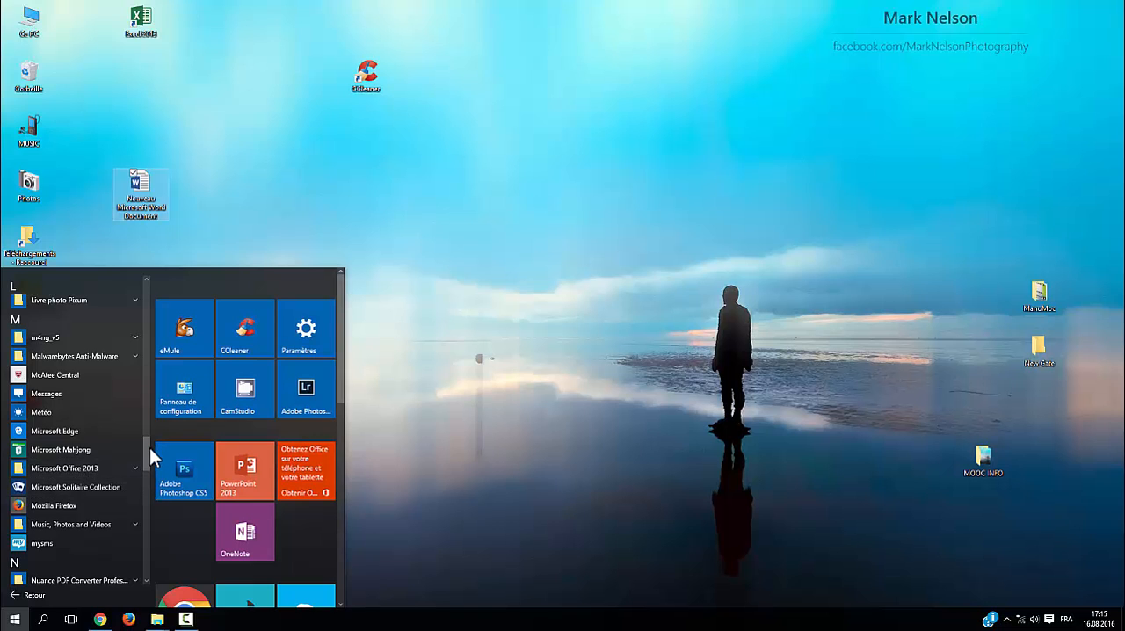
{"action": "left_click_drag", "start_coordinate": [148, 447], "coordinate": [143, 558]}
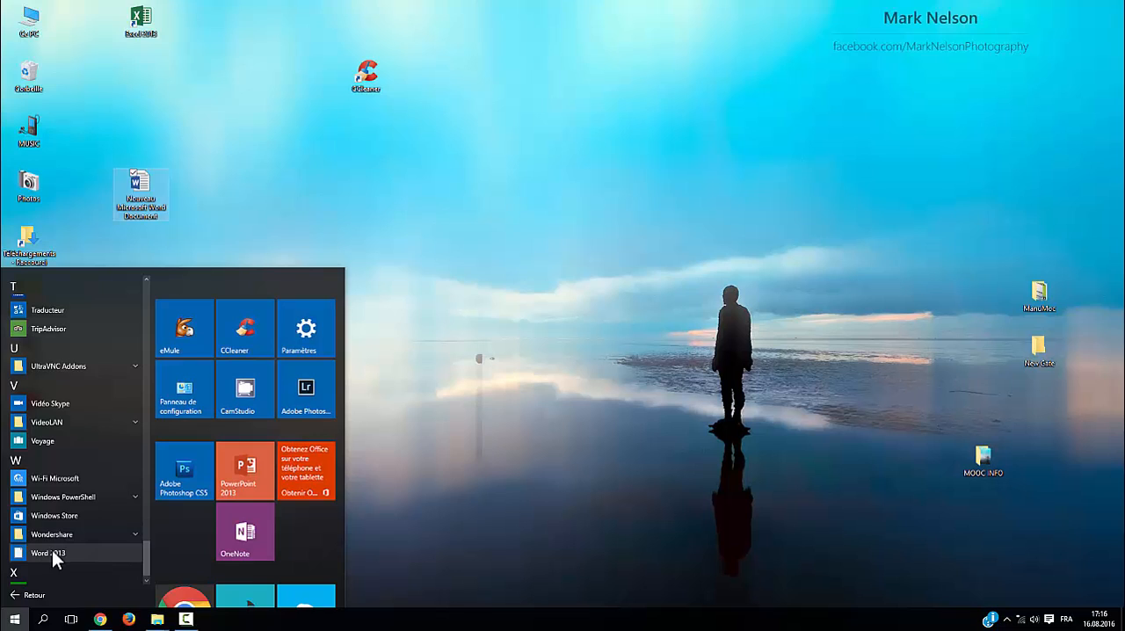
{"action": "left_click", "coordinate": [234, 216]}
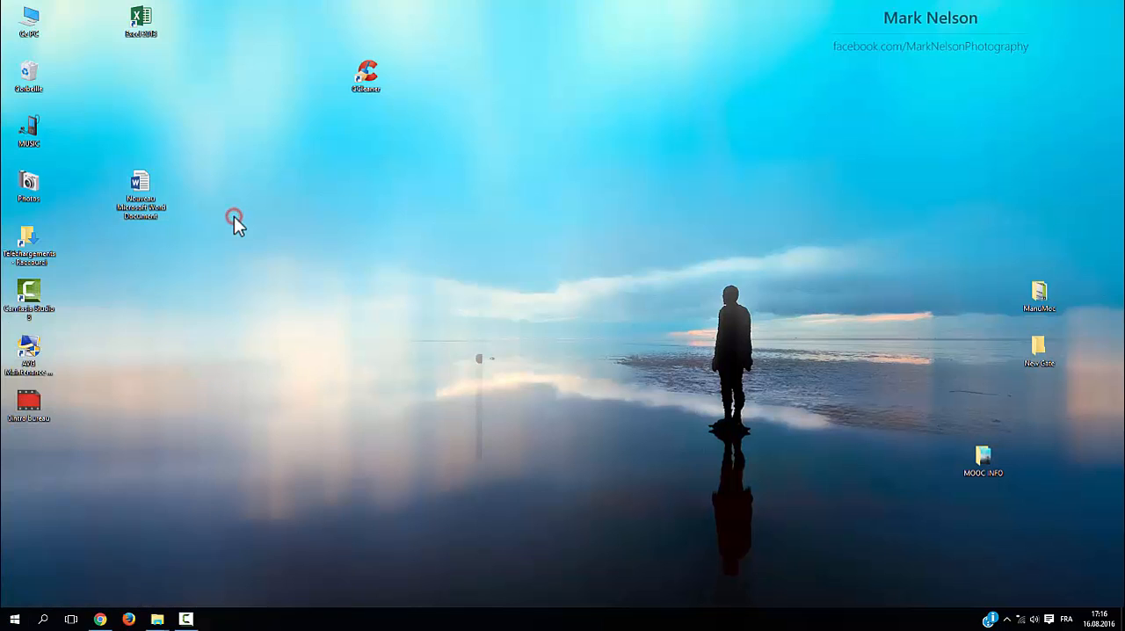
Open the new Word document from the desktop, dismiss the converter warning and enter two lines of random filler text
{"action": "double_click", "coordinate": [142, 182]}
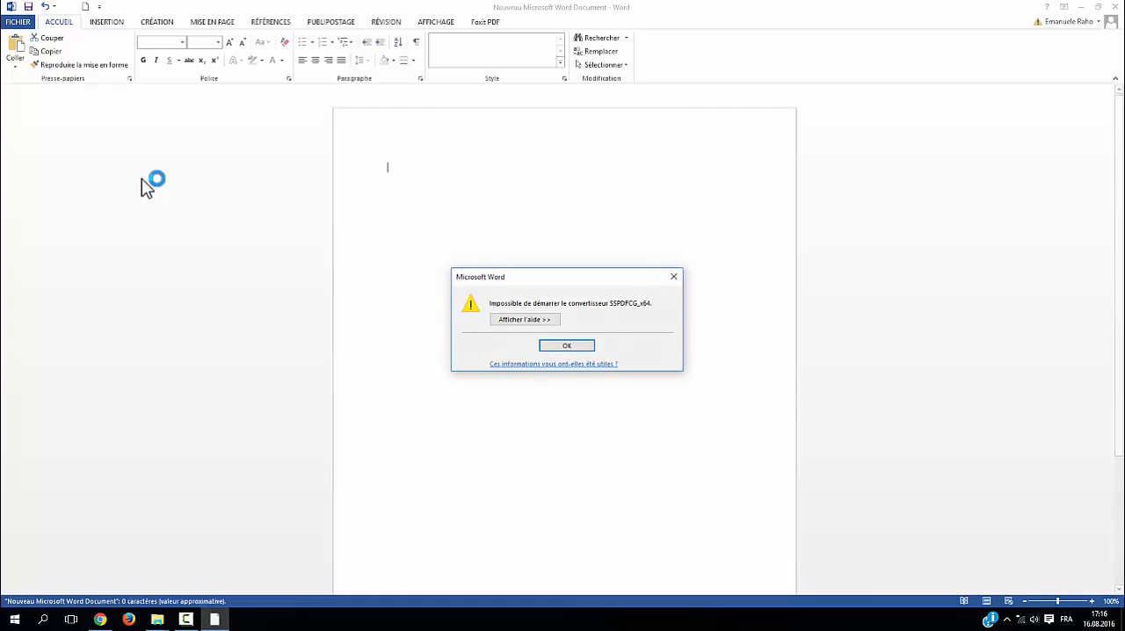
{"action": "left_click", "coordinate": [587, 348]}
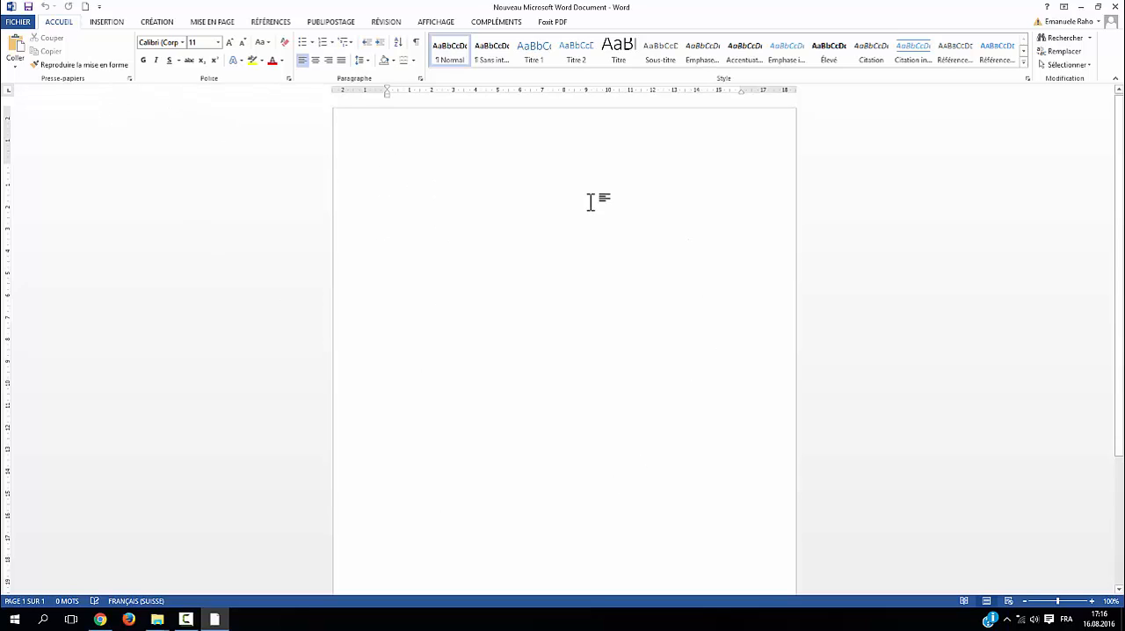
{"action": "type", "text": "Htfjkg"}
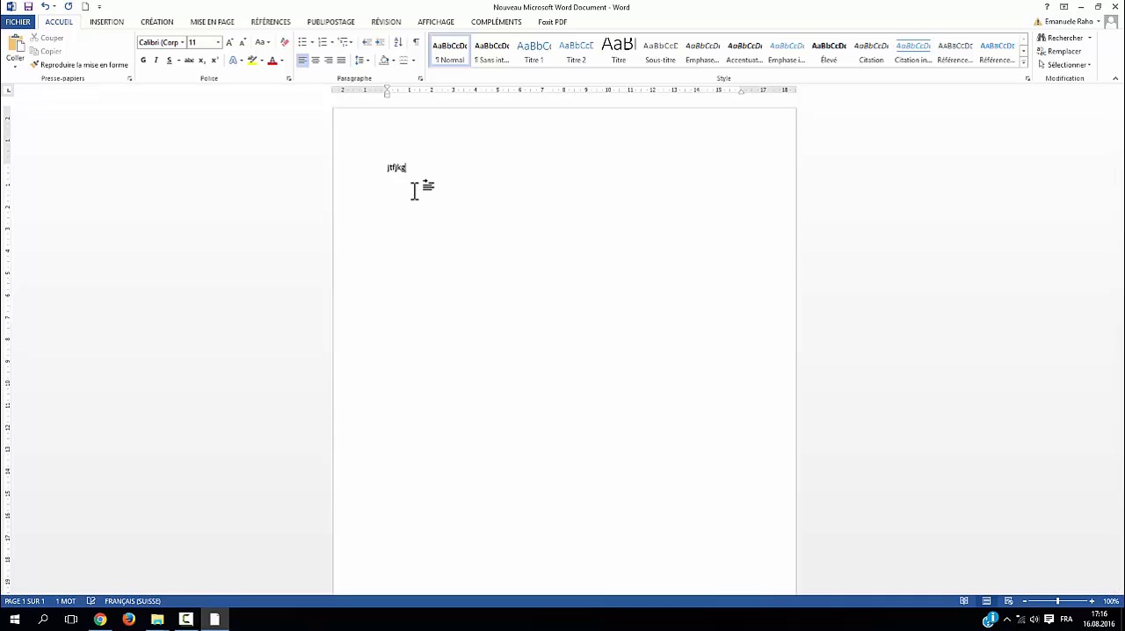
{"action": "type", "text": "jkghkjlhklhjkfvgjk"}
{"action": "key", "text": "Return"}
{"action": "type", "text": "hghkjbhkjlhk"}
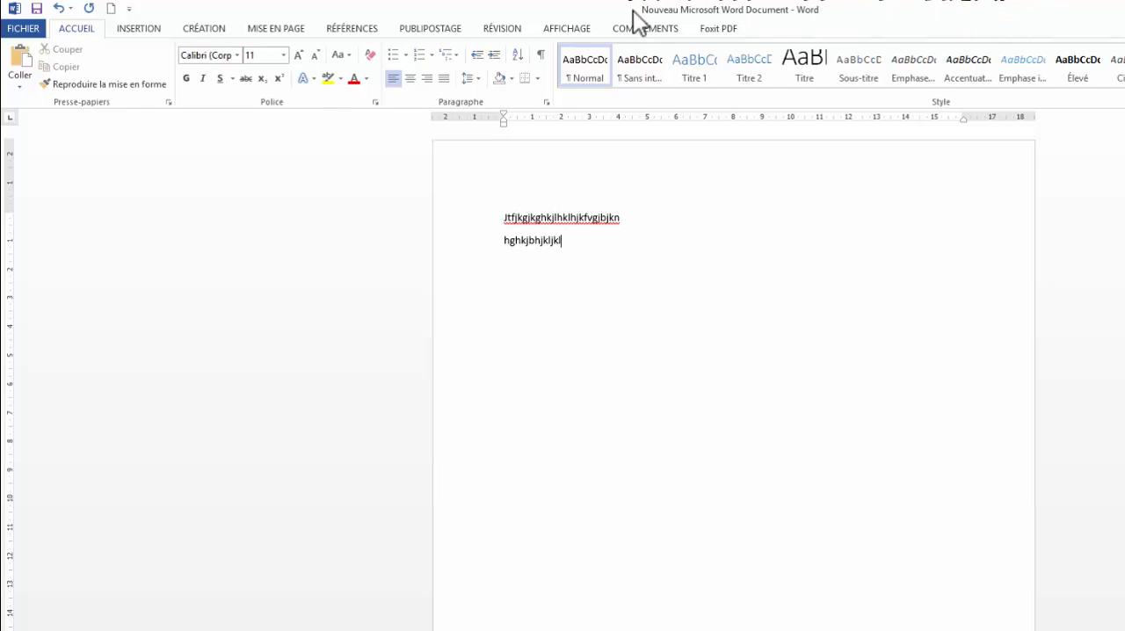
Examine the commands offered in each ribbon category, from the PDF add-in back to the home commands
{"action": "left_click", "coordinate": [718, 30]}
{"action": "left_click", "coordinate": [646, 28]}
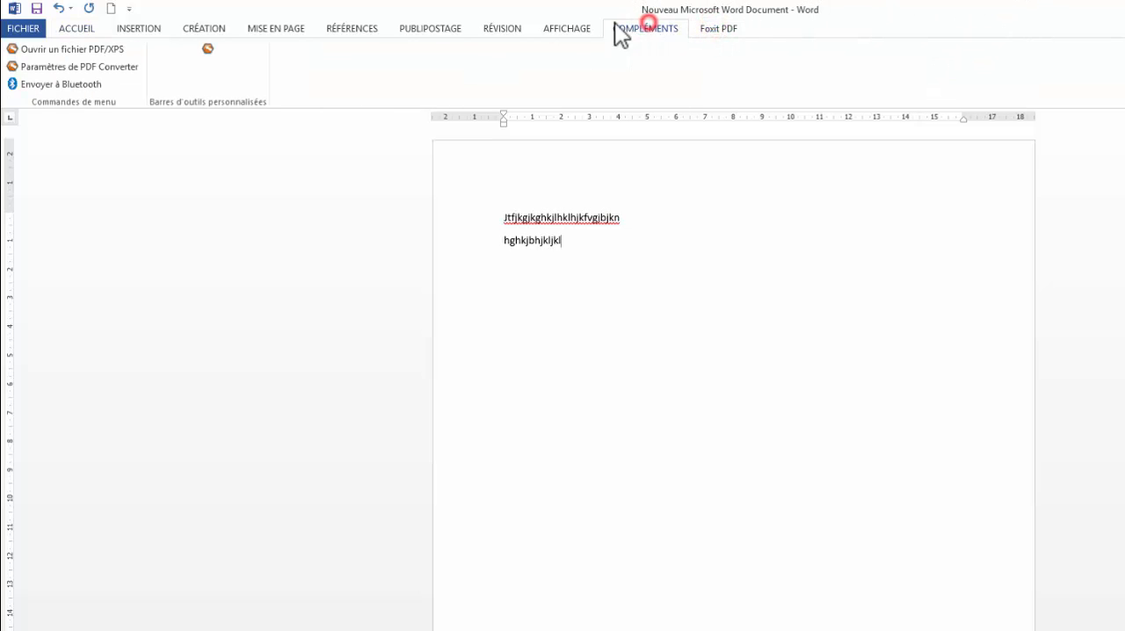
{"action": "left_click", "coordinate": [577, 29]}
{"action": "left_click", "coordinate": [490, 27]}
{"action": "left_click", "coordinate": [431, 27]}
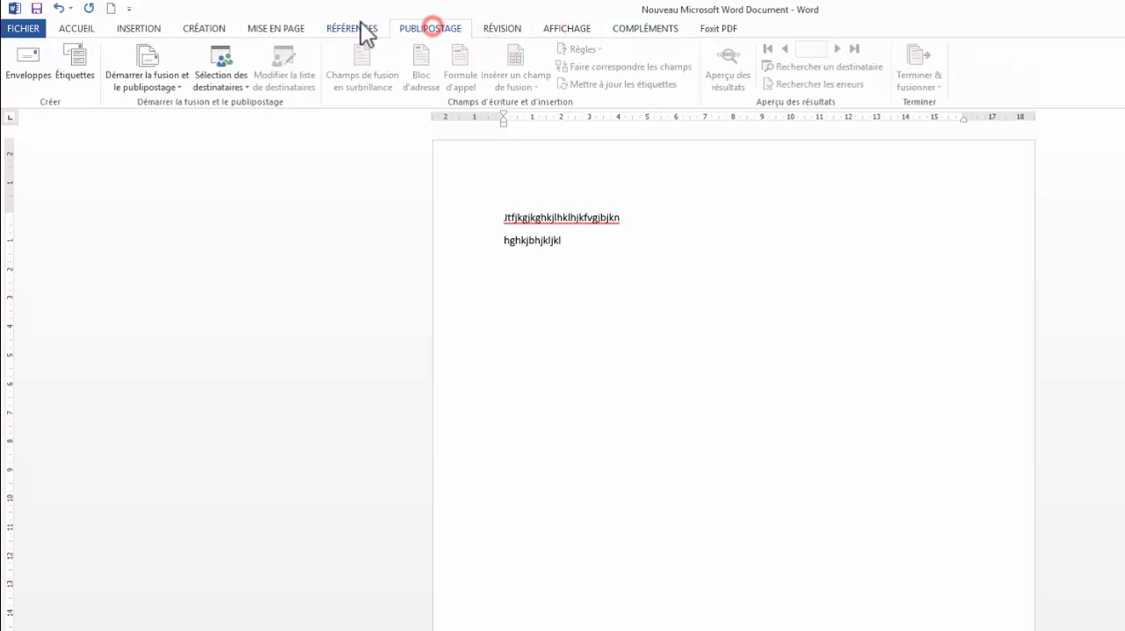
{"action": "left_click", "coordinate": [361, 25]}
{"action": "left_click", "coordinate": [283, 28]}
{"action": "left_click", "coordinate": [200, 28]}
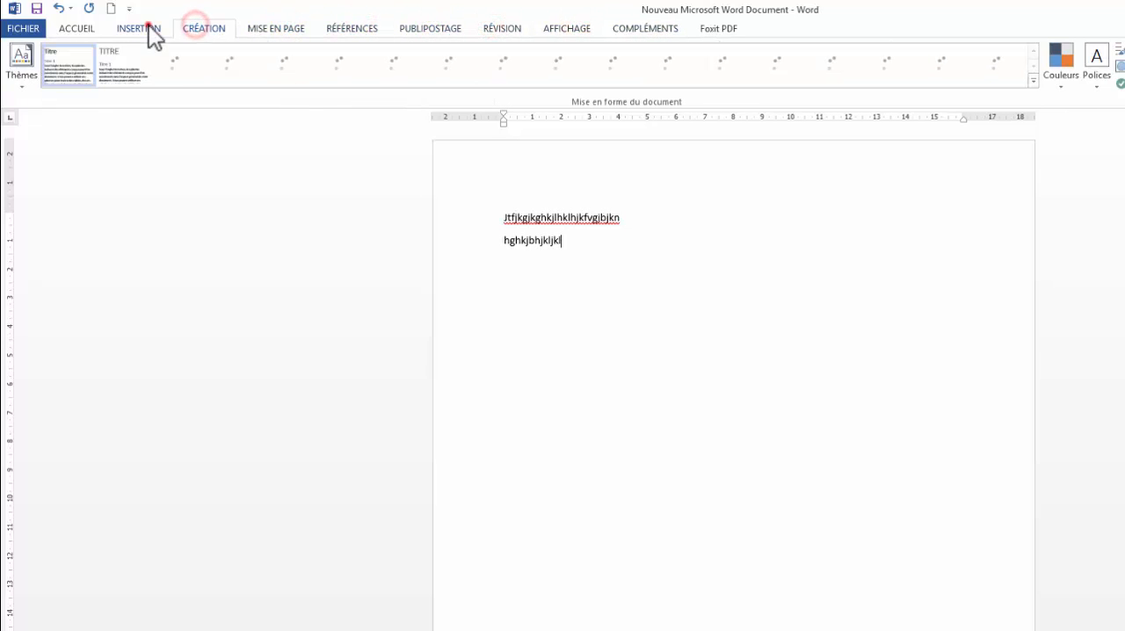
{"action": "left_click", "coordinate": [140, 28]}
{"action": "left_click", "coordinate": [85, 28]}
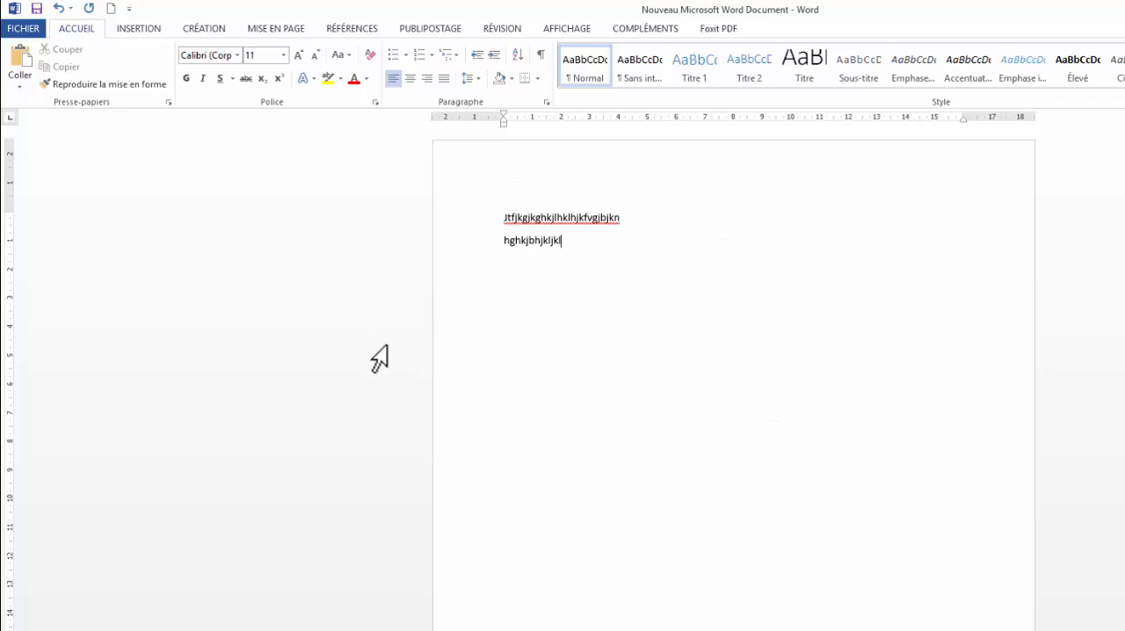
Save the document under its current name and bring up the Save As options
{"action": "left_click", "coordinate": [36, 9]}
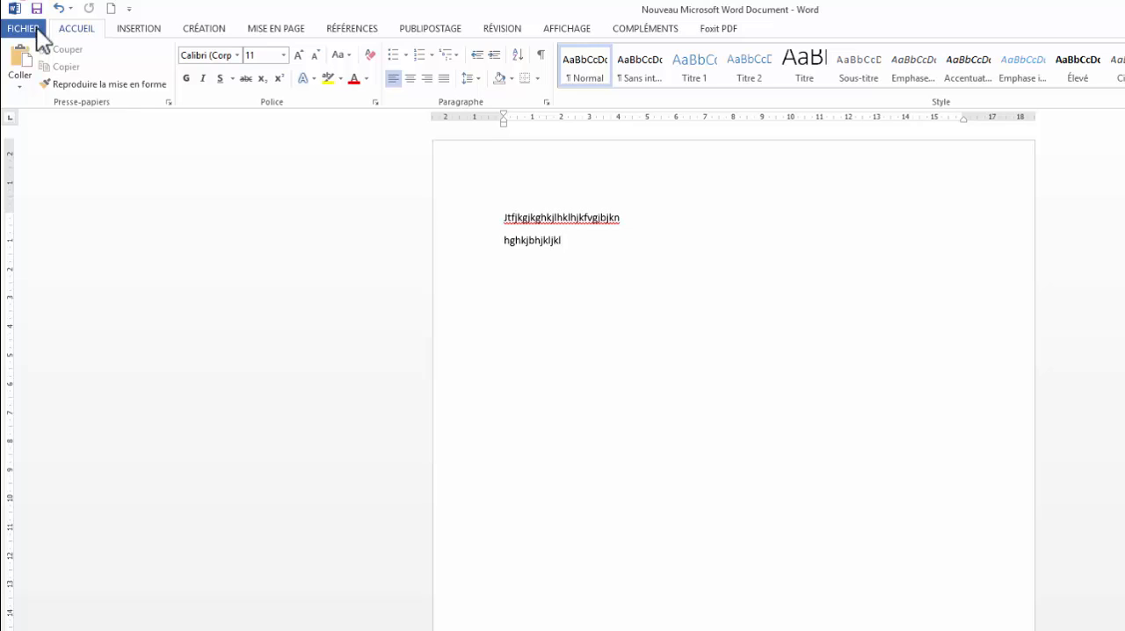
{"action": "left_click", "coordinate": [36, 27]}
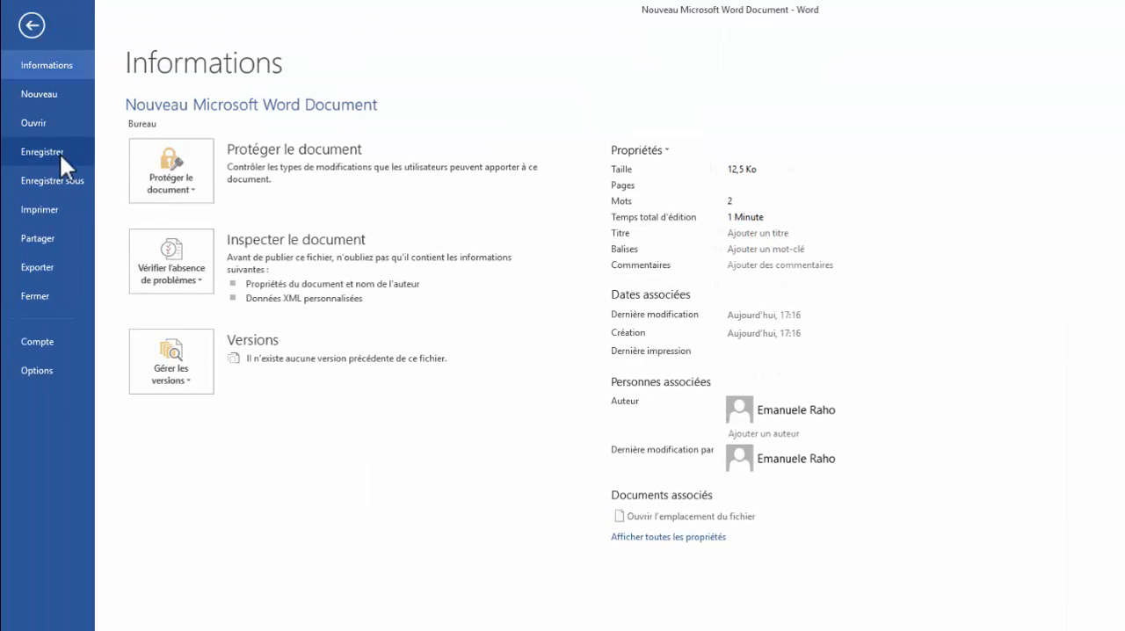
{"action": "left_click", "coordinate": [65, 180]}
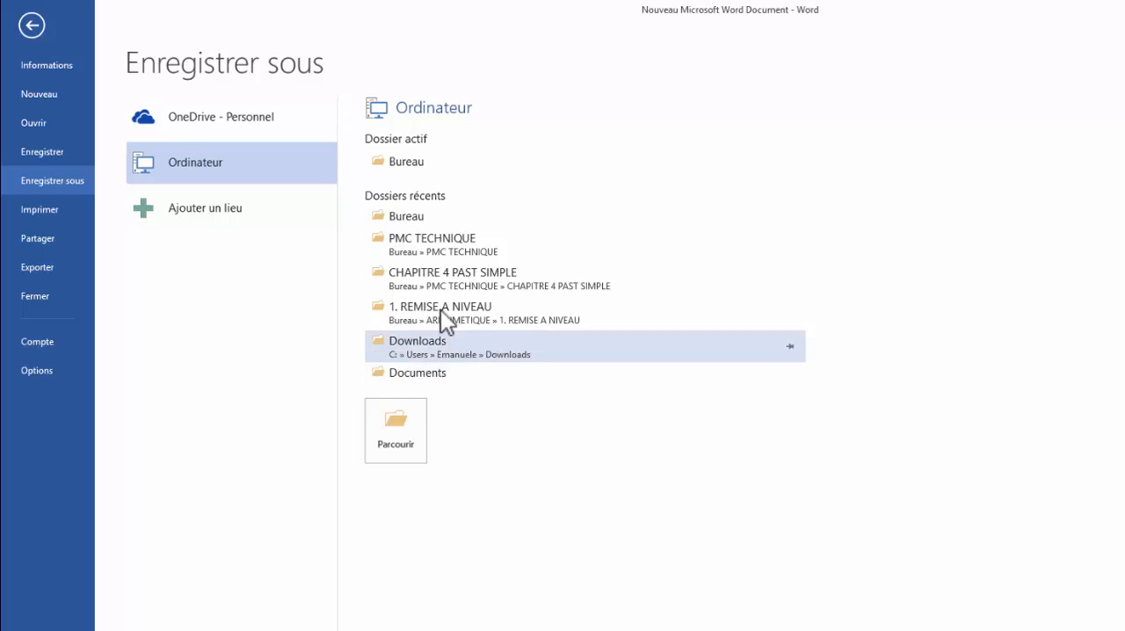
Browse the possible save locations, including Bureau and the drives under Ce PC, and leave without saving
{"action": "left_click", "coordinate": [406, 435]}
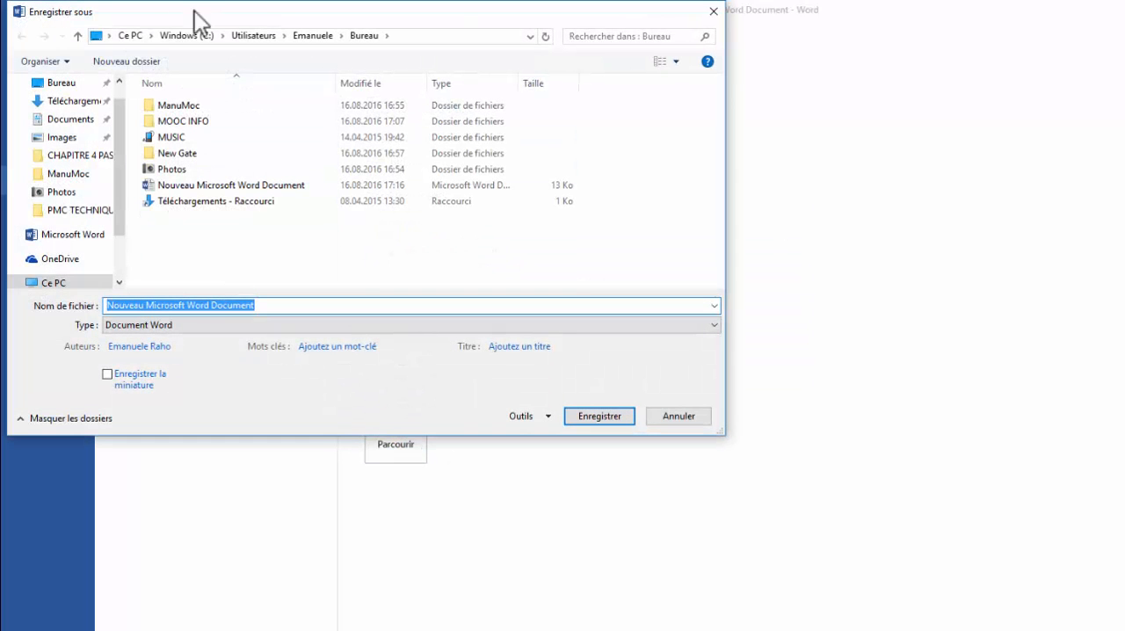
{"action": "left_click_drag", "start_coordinate": [188, 12], "coordinate": [546, 82]}
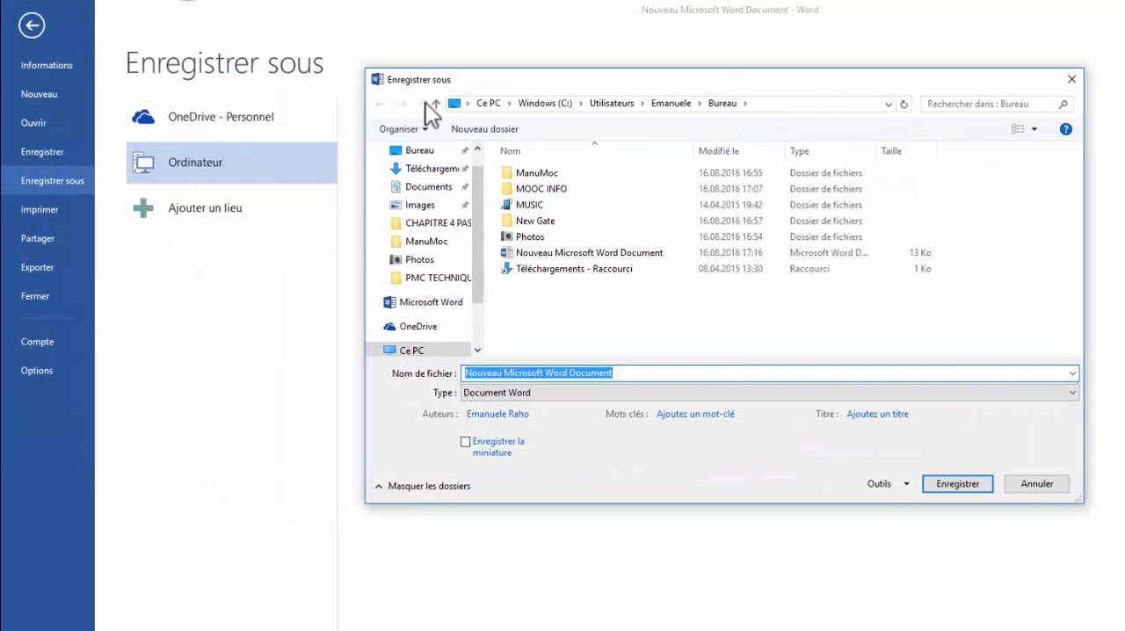
{"action": "left_click", "coordinate": [420, 153]}
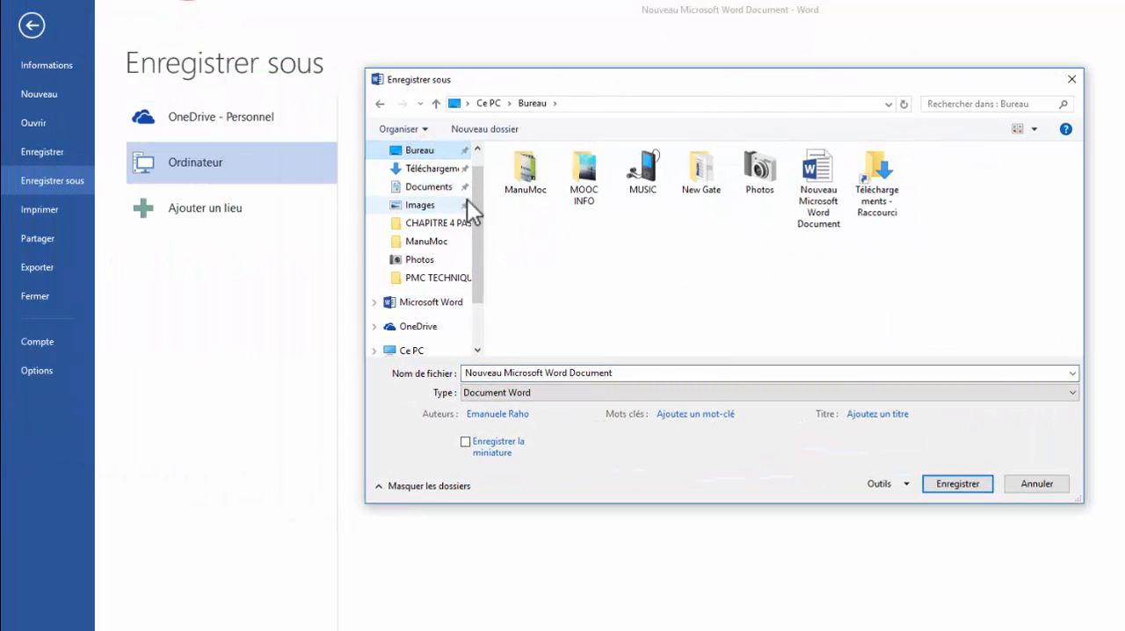
{"action": "left_click_drag", "start_coordinate": [474, 202], "coordinate": [481, 291]}
{"action": "left_click", "coordinate": [417, 278]}
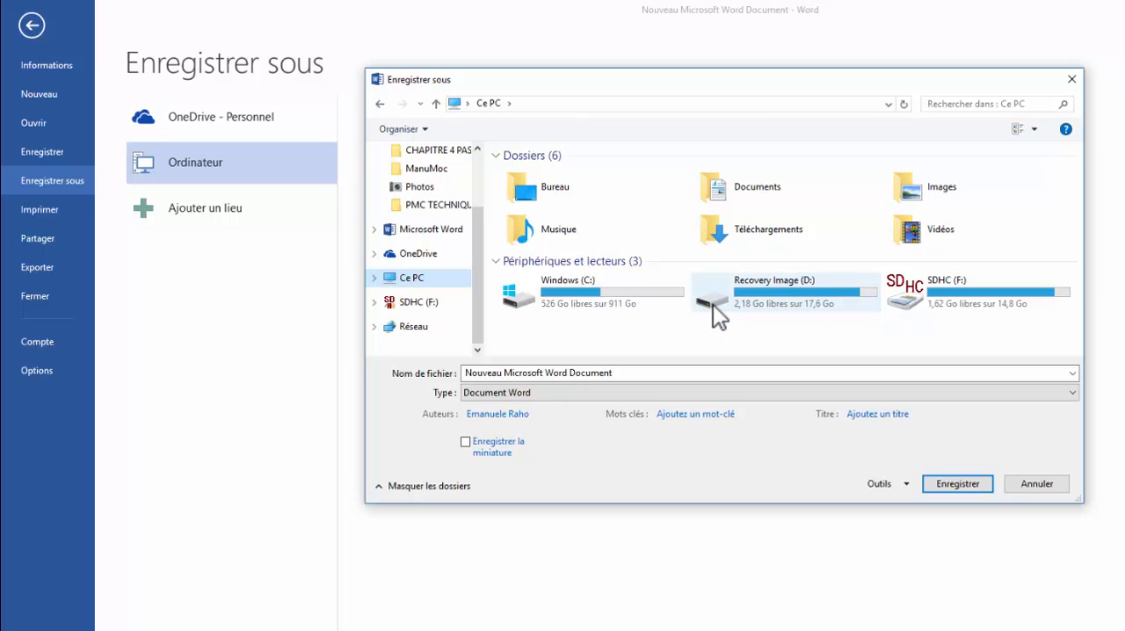
{"action": "mouse_move", "coordinate": [478, 270]}
{"action": "left_mouse_down"}
{"action": "mouse_move", "coordinate": [490, 223]}
{"action": "mouse_move", "coordinate": [489, 290]}
{"action": "mouse_move", "coordinate": [486, 220]}
{"action": "mouse_move", "coordinate": [485, 307]}
{"action": "mouse_move", "coordinate": [486, 211]}
{"action": "mouse_move", "coordinate": [487, 282]}
{"action": "left_mouse_up"}
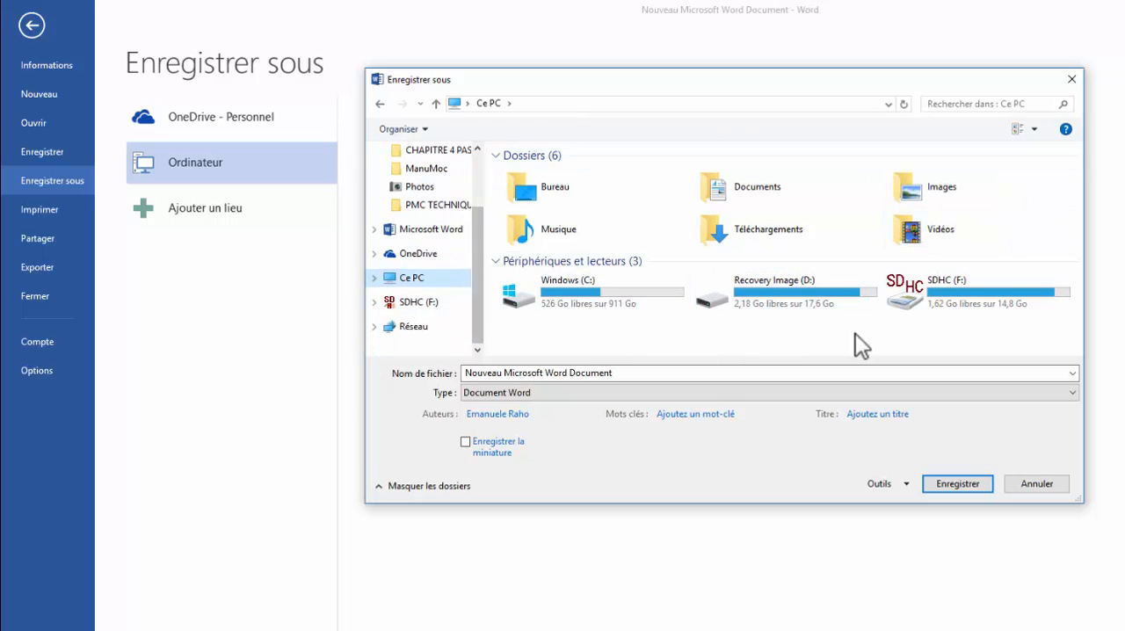
{"action": "left_click", "coordinate": [1071, 80]}
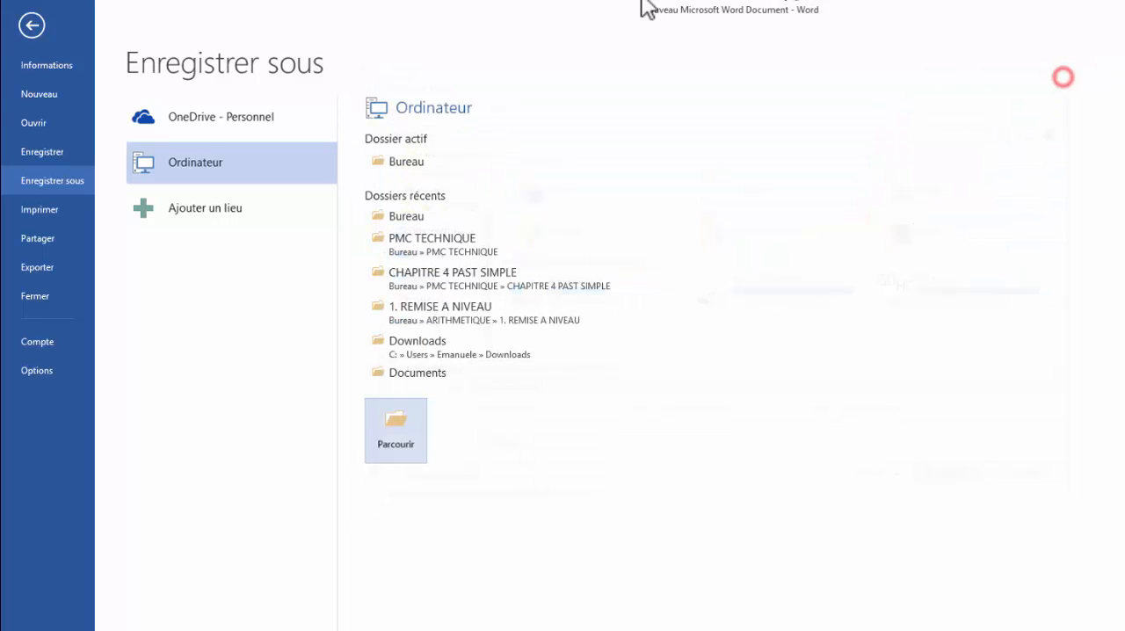
Choose Bureau as the Save As location and set the file name to "intro word"
{"action": "left_click", "coordinate": [422, 218]}
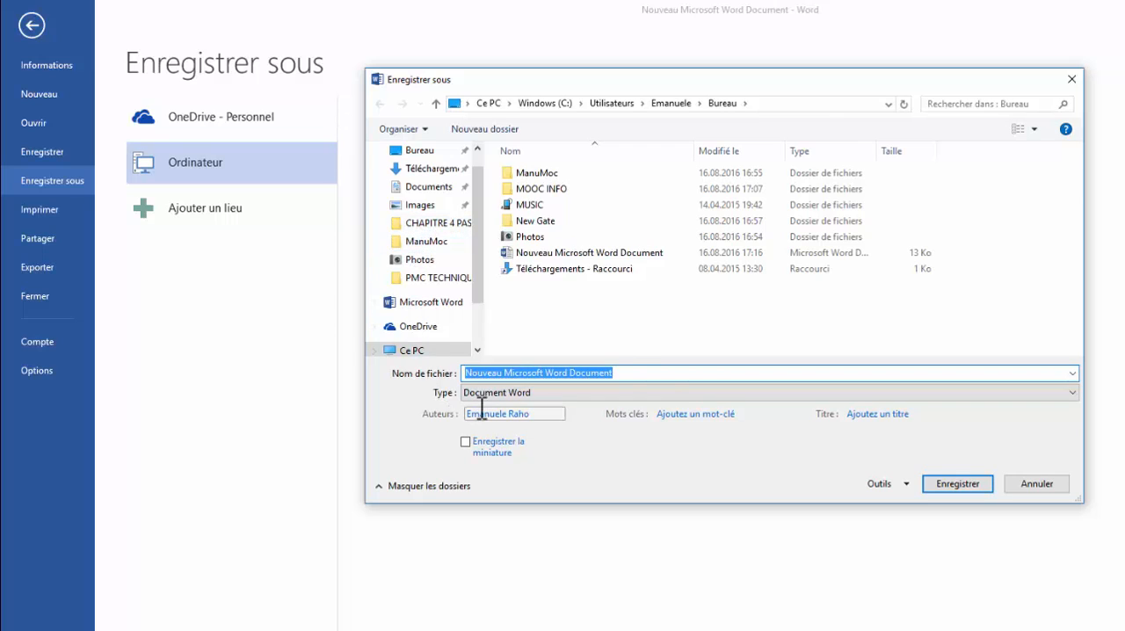
{"action": "left_click", "coordinate": [624, 369]}
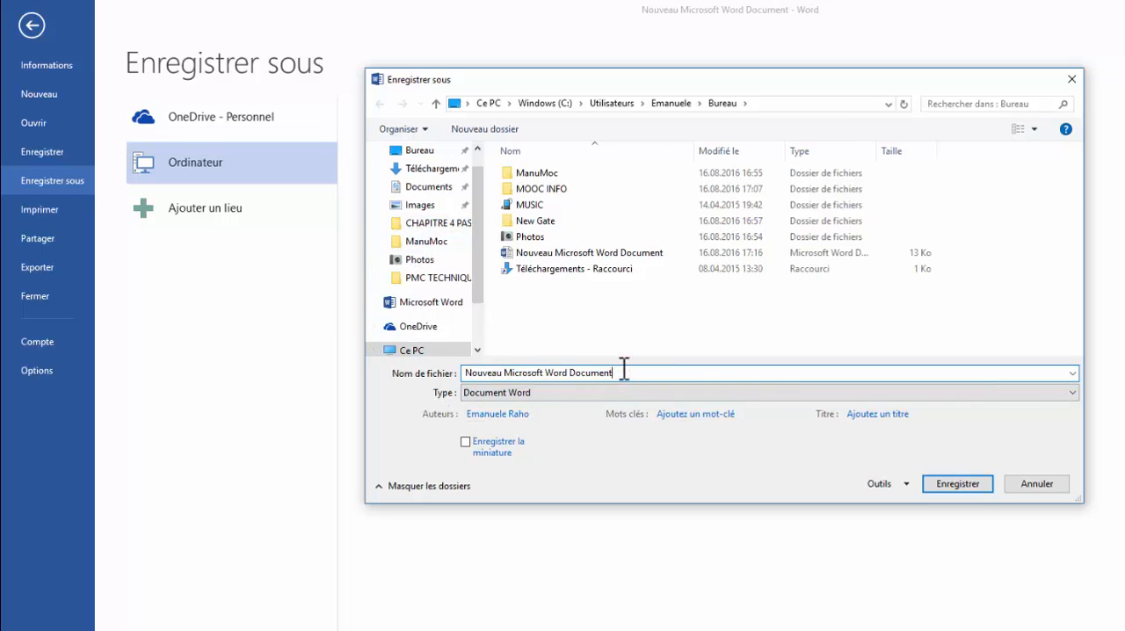
{"action": "left_click_drag", "start_coordinate": [624, 369], "coordinate": [433, 363]}
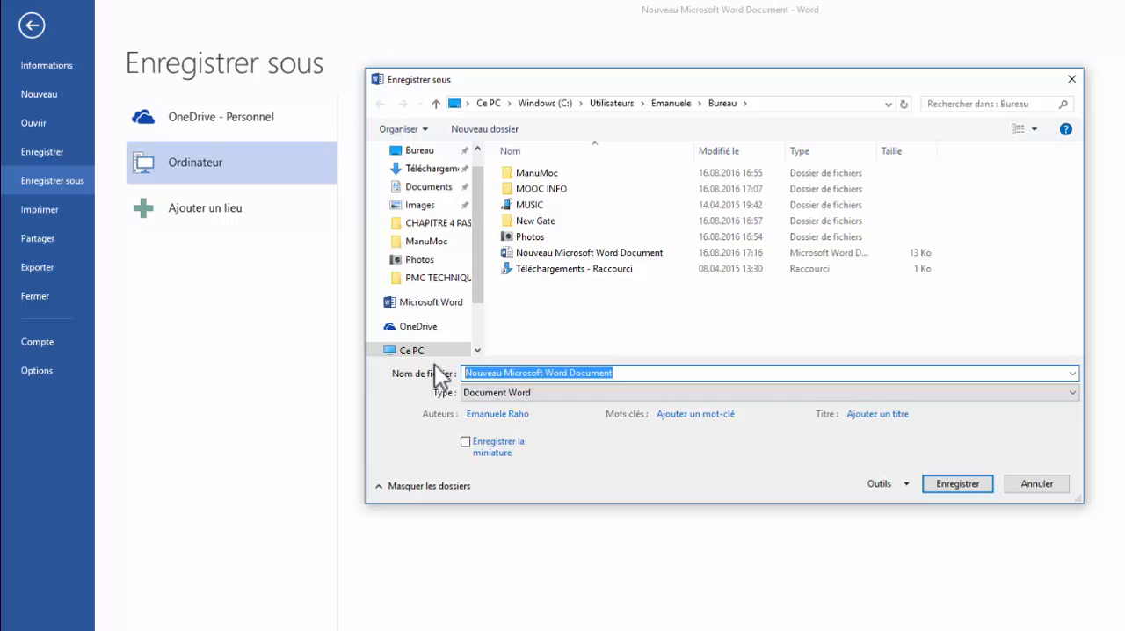
{"action": "type", "text": "intro"}
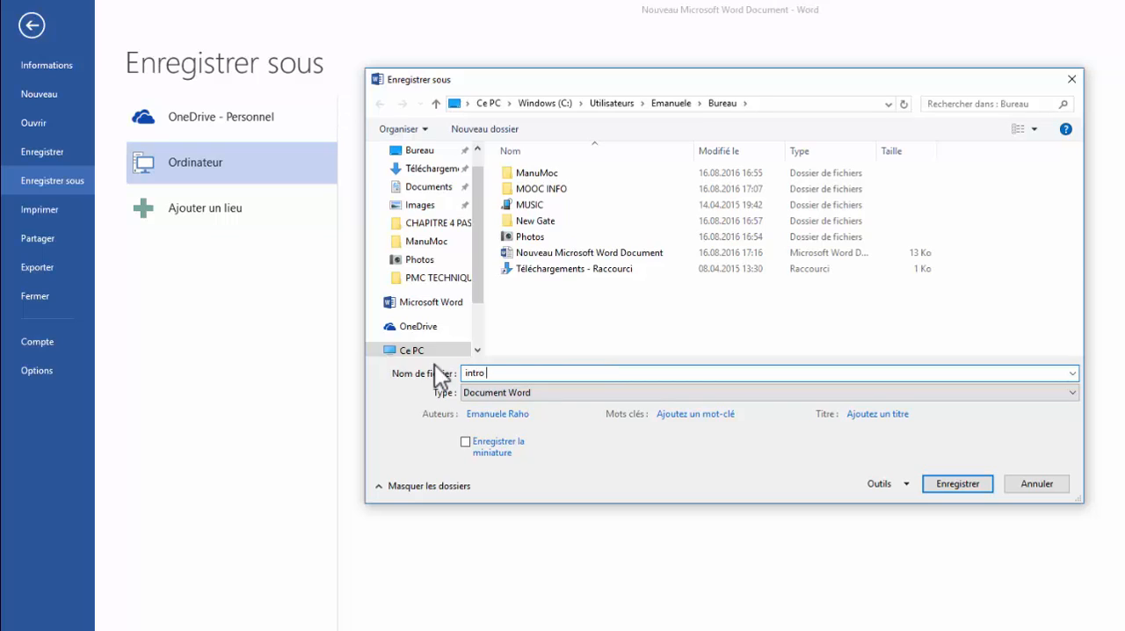
{"action": "type", "text": " word"}
{"action": "left_click", "coordinate": [430, 155]}
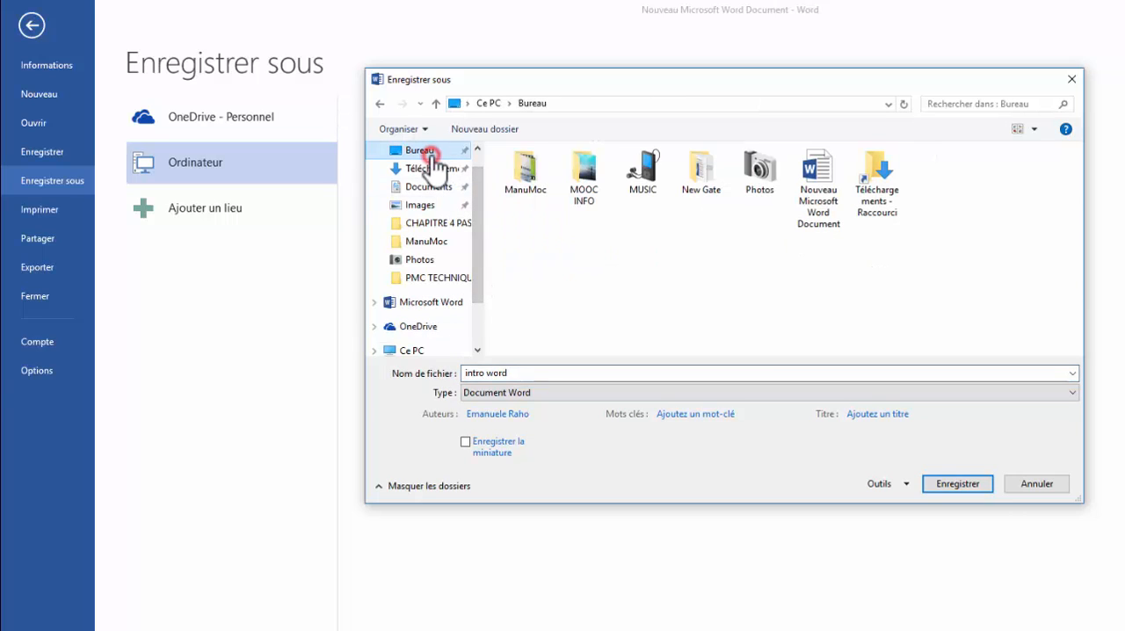
Review the available file types, keep Document Word as the format and save the file
{"action": "left_click", "coordinate": [521, 393]}
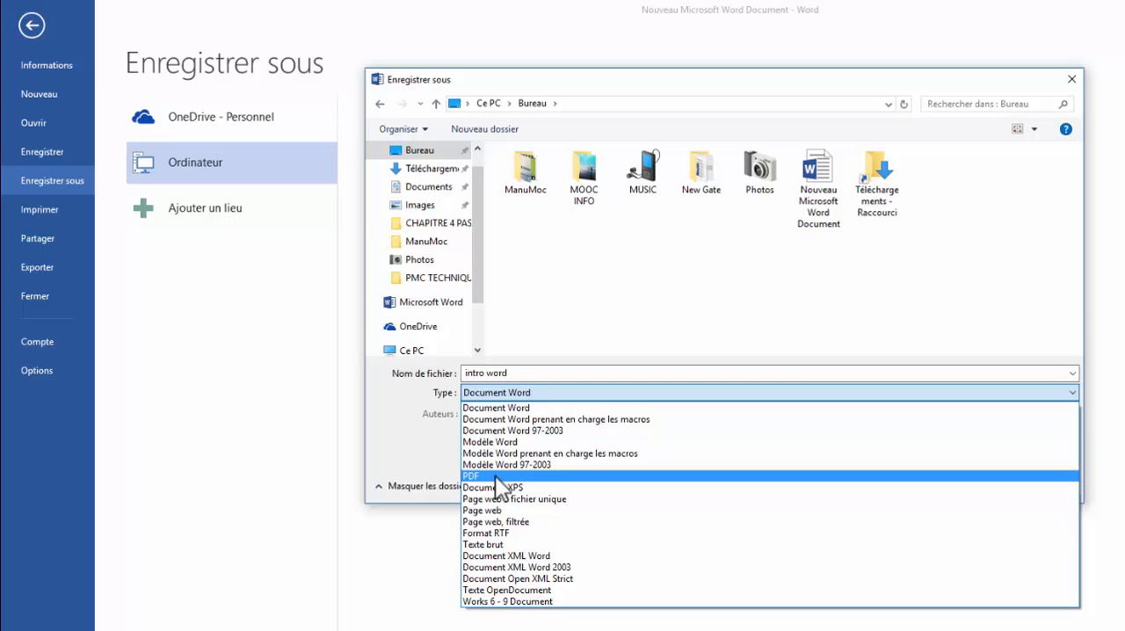
{"action": "left_click", "coordinate": [424, 471]}
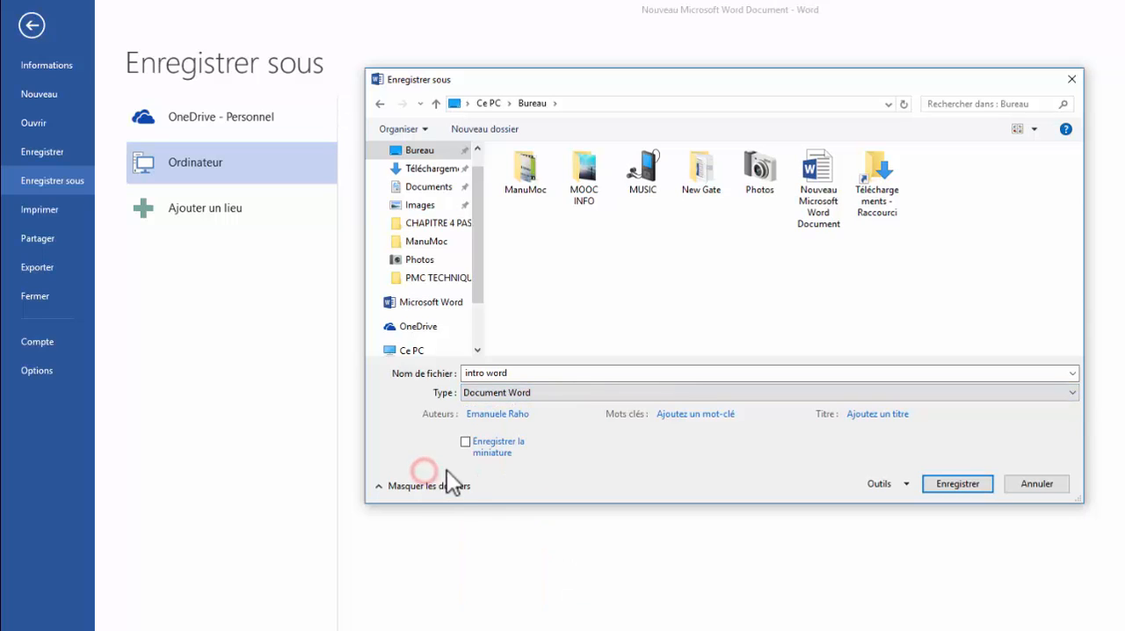
{"action": "left_click", "coordinate": [505, 377]}
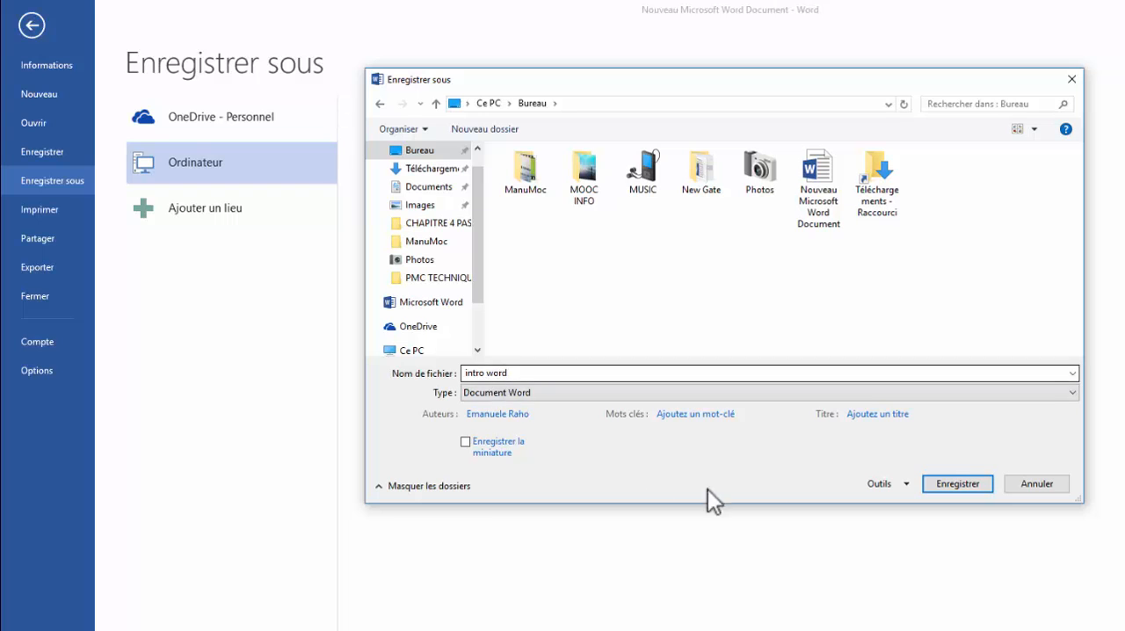
{"action": "left_click", "coordinate": [955, 484]}
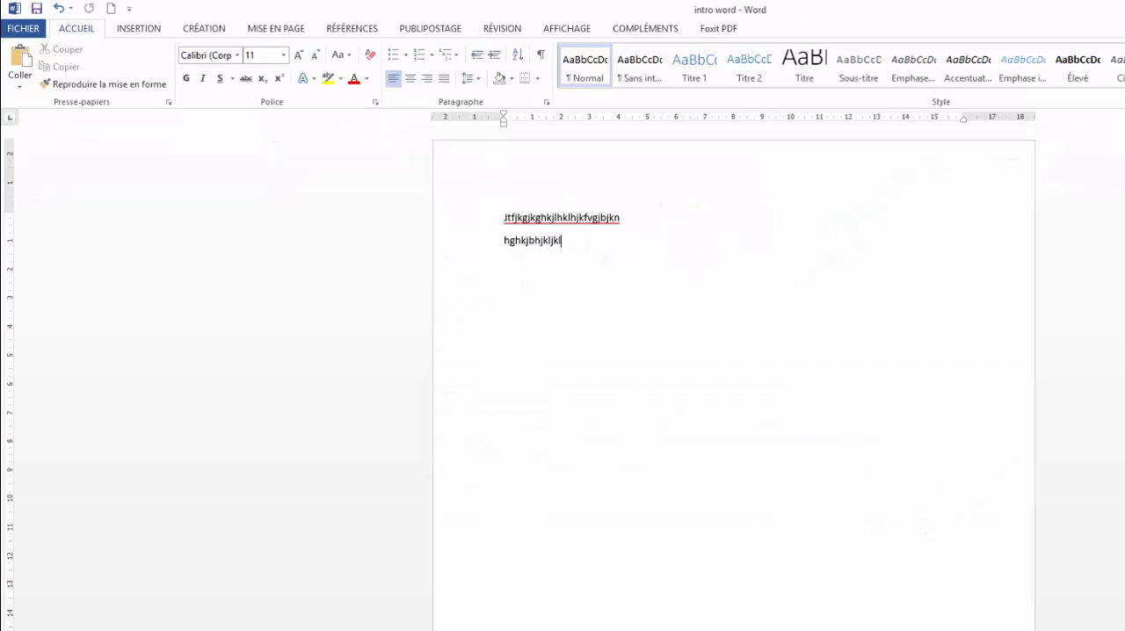
Add "vgjfjgklhhilbzbunhmj,,ji" after a space at the end of the document's second line and save the changes
{"action": "key", "text": "super+d"}
{"action": "type", "text": "vgjfjgklhhilbzbunhmj,,ji"}
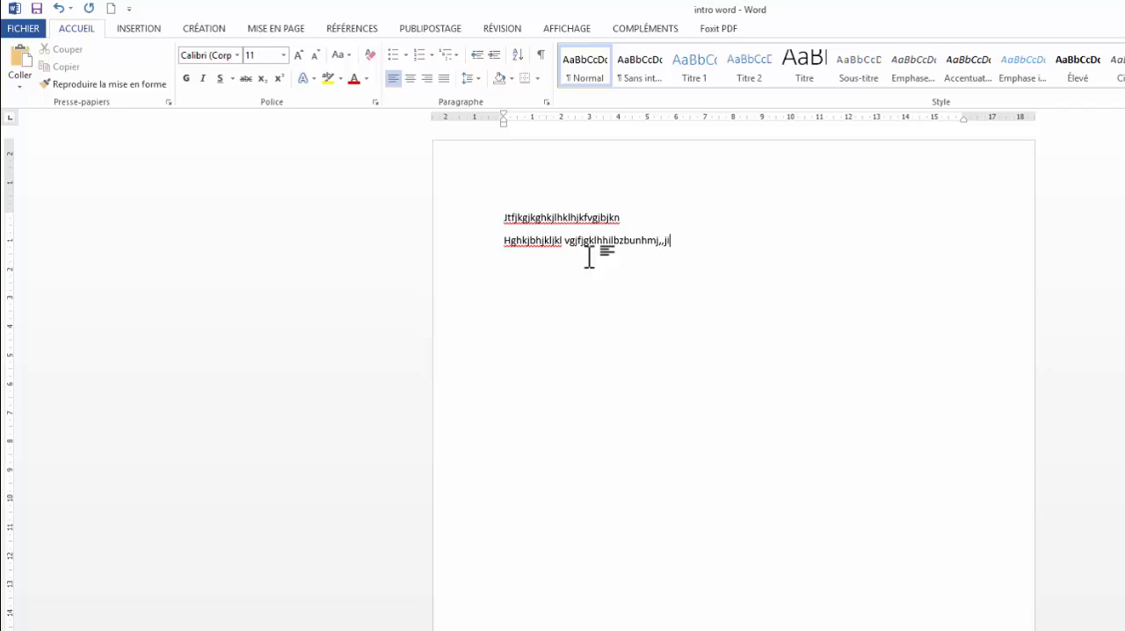
{"action": "left_click", "coordinate": [36, 8]}
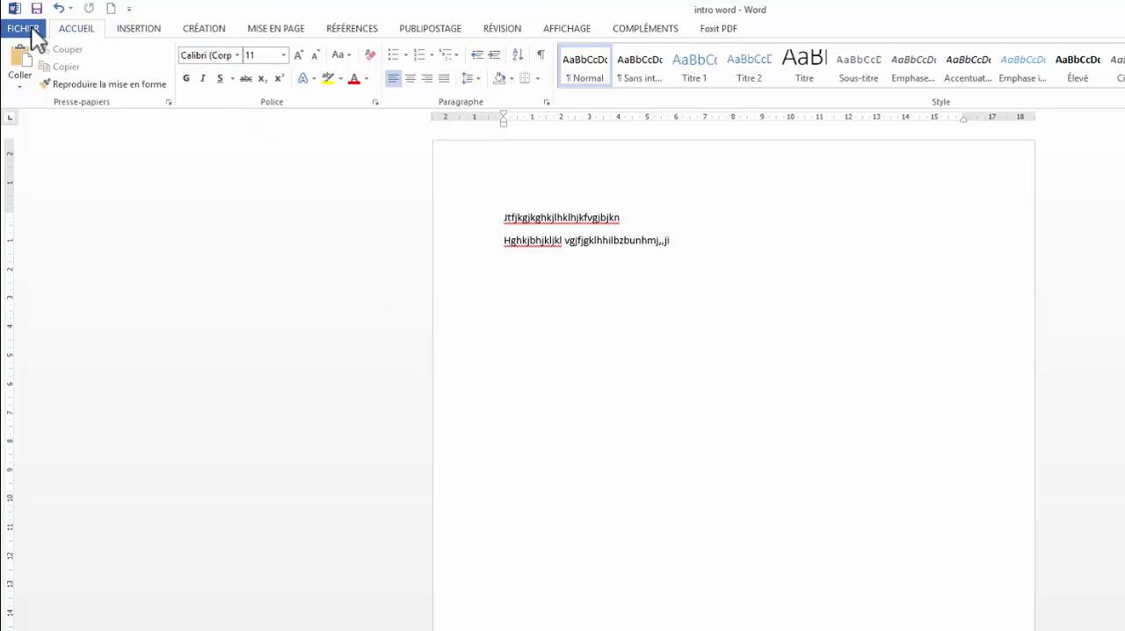
Bring up the document's print settings and choose Canon MG6200 series Printer XPS (Copie 1) as the printer
{"action": "left_click", "coordinate": [30, 27]}
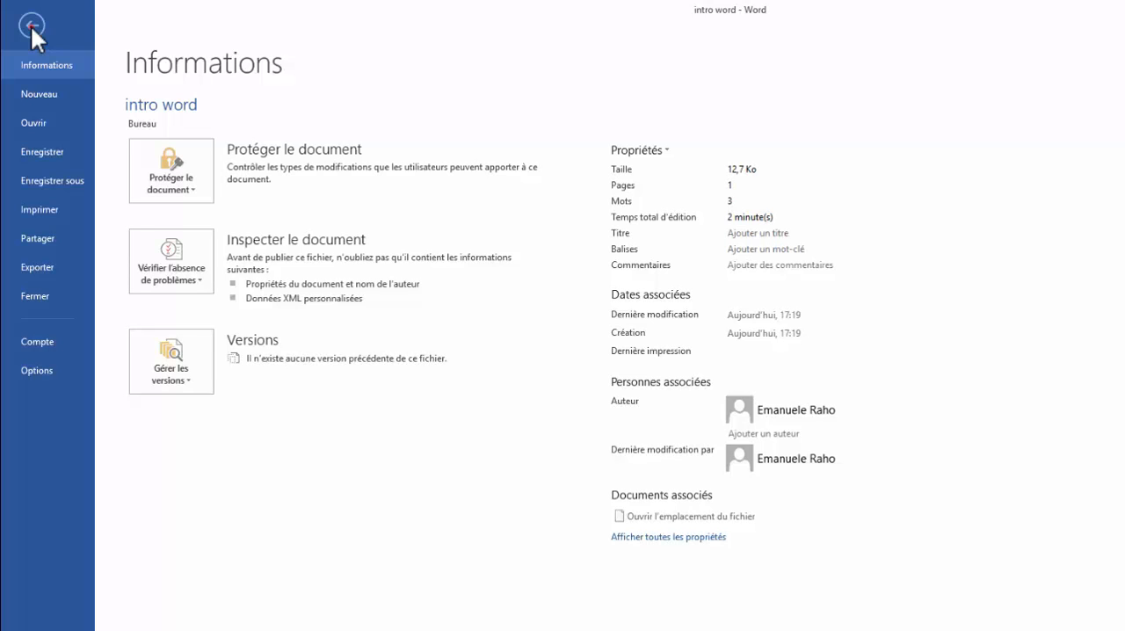
{"action": "left_click", "coordinate": [31, 24]}
{"action": "left_click", "coordinate": [31, 27]}
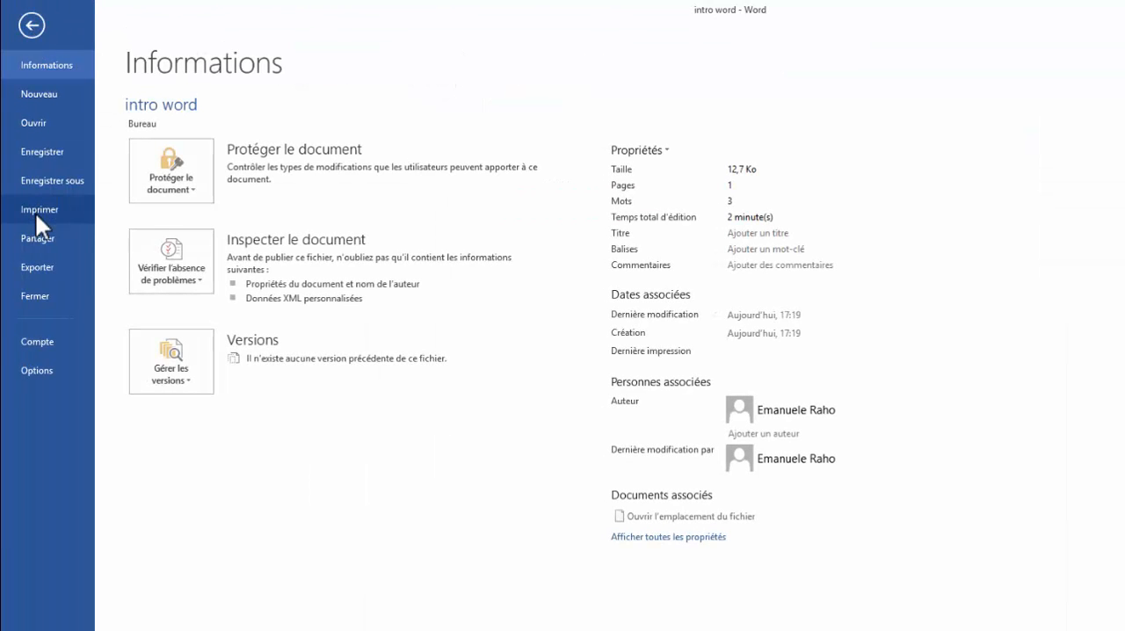
{"action": "left_click", "coordinate": [37, 210]}
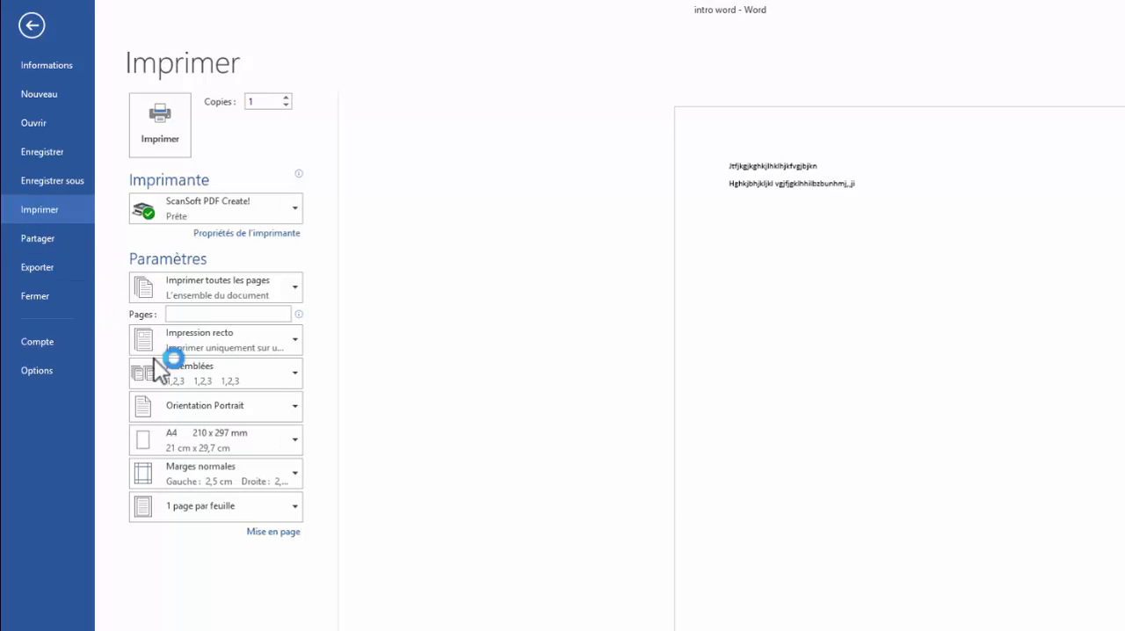
{"action": "left_click", "coordinate": [264, 219]}
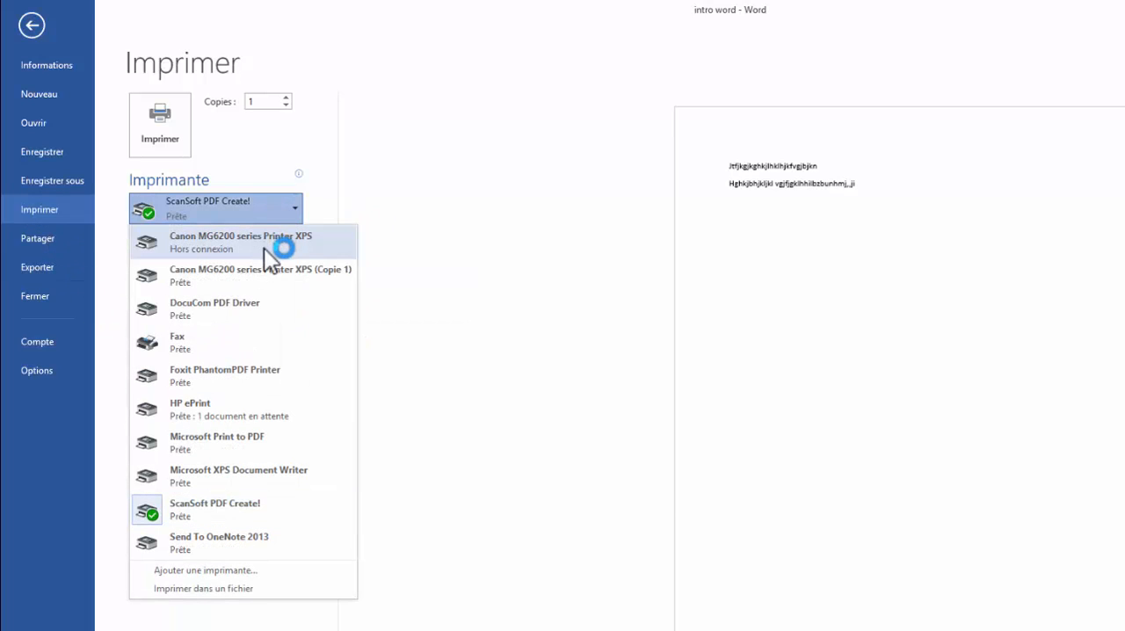
{"action": "mouse_move", "coordinate": [263, 248]}
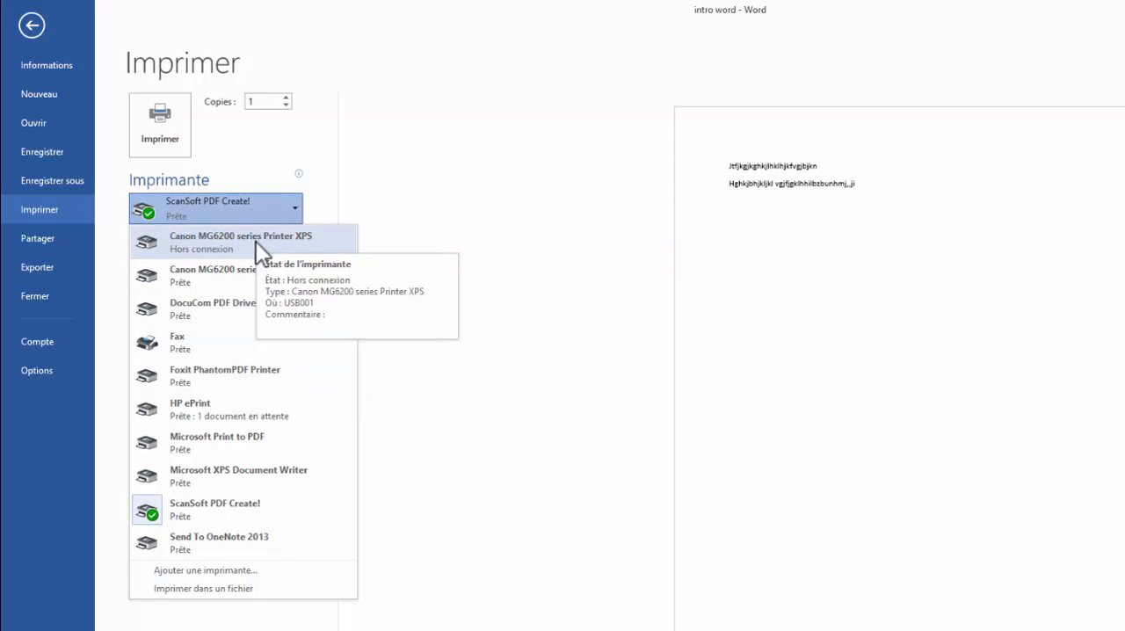
{"action": "left_click", "coordinate": [253, 264]}
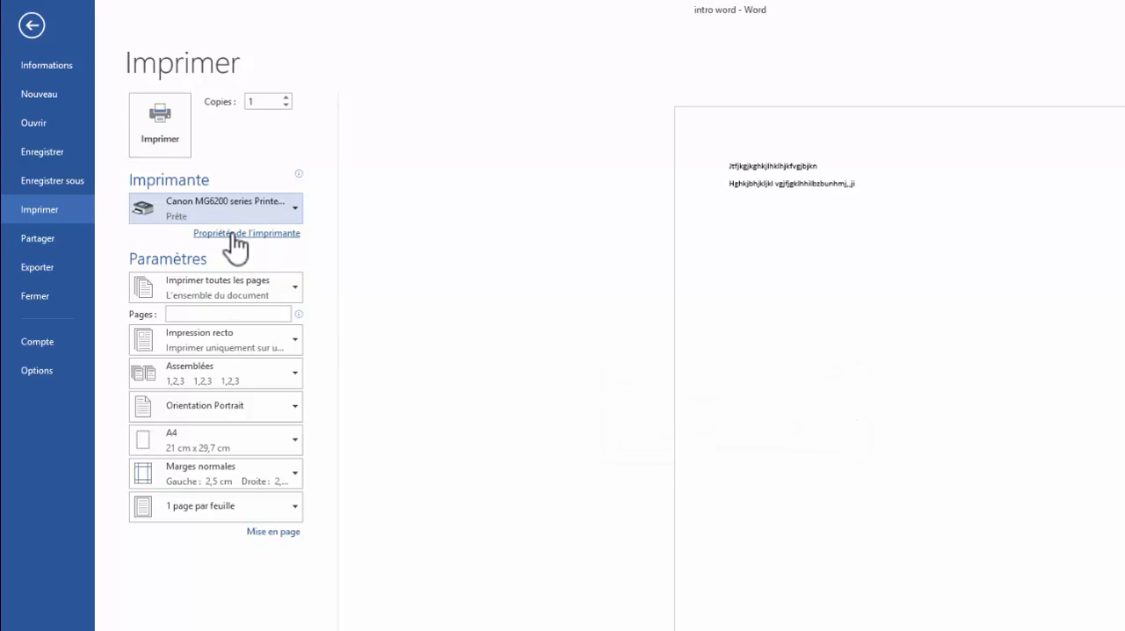
Review the selected printer's properties, including Principal, Configuration de la page and Entretien, and close them without changes
{"action": "left_click", "coordinate": [232, 234]}
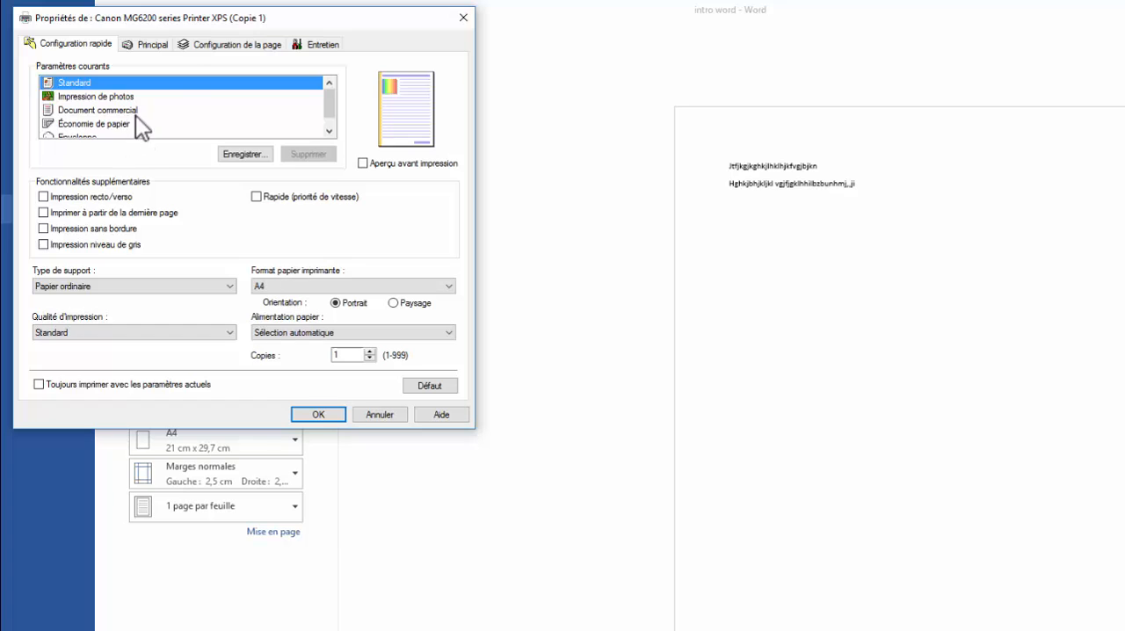
{"action": "left_click", "coordinate": [154, 45]}
{"action": "left_click", "coordinate": [236, 44]}
{"action": "left_click", "coordinate": [318, 44]}
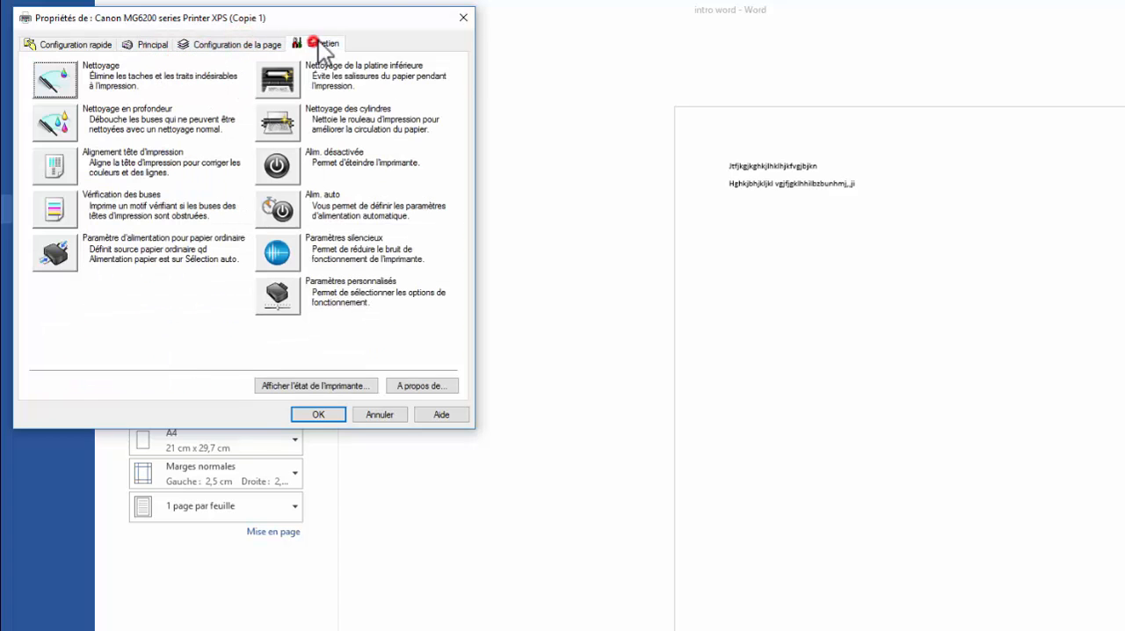
{"action": "left_click", "coordinate": [462, 18]}
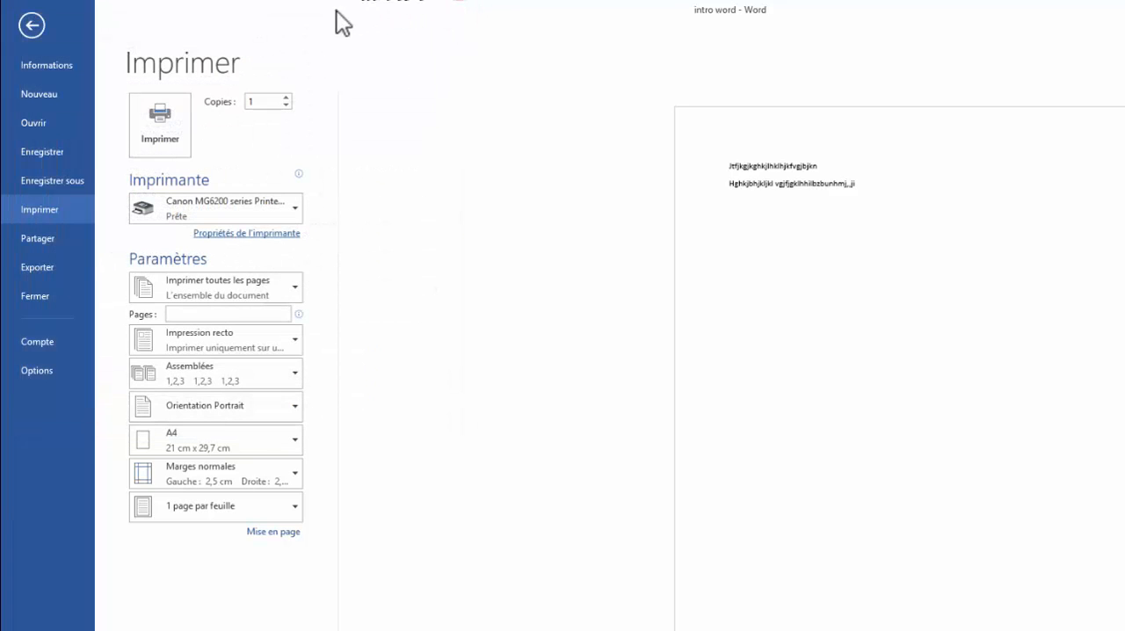
Review the print options for page range, single- or double-sided printing and collation without choosing a different one
{"action": "left_click", "coordinate": [297, 288]}
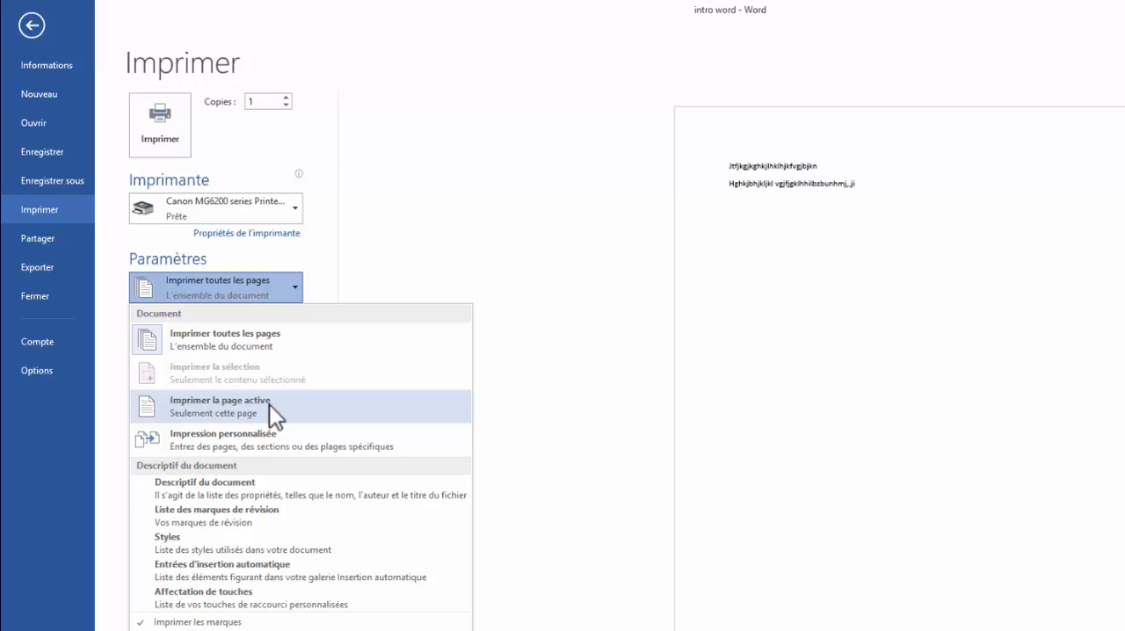
{"action": "left_click", "coordinate": [309, 283]}
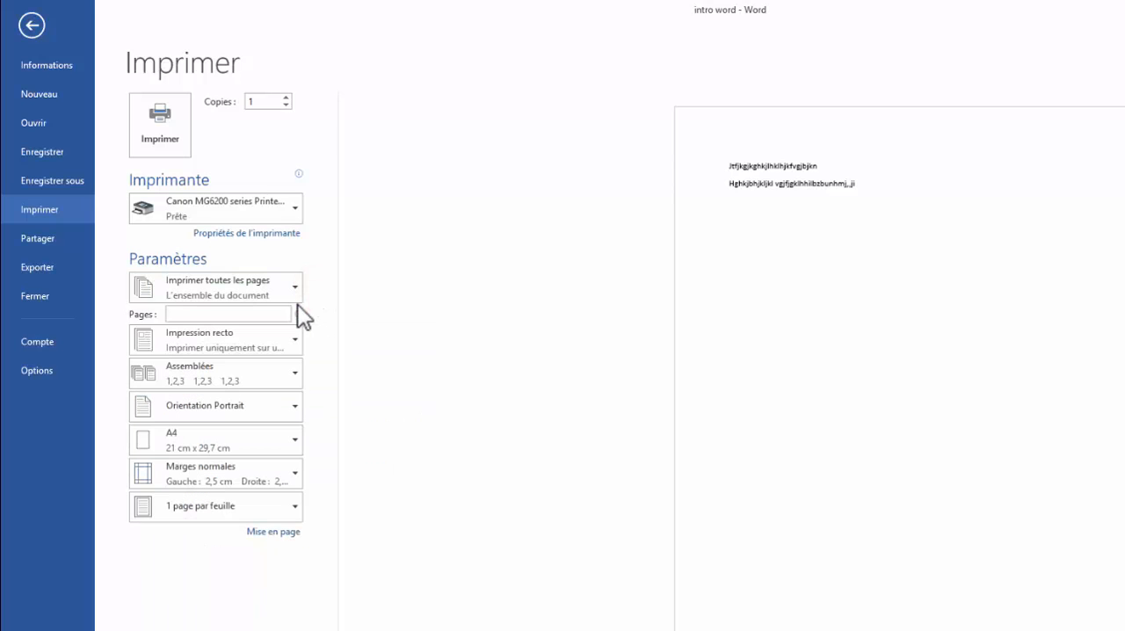
{"action": "left_click", "coordinate": [295, 336]}
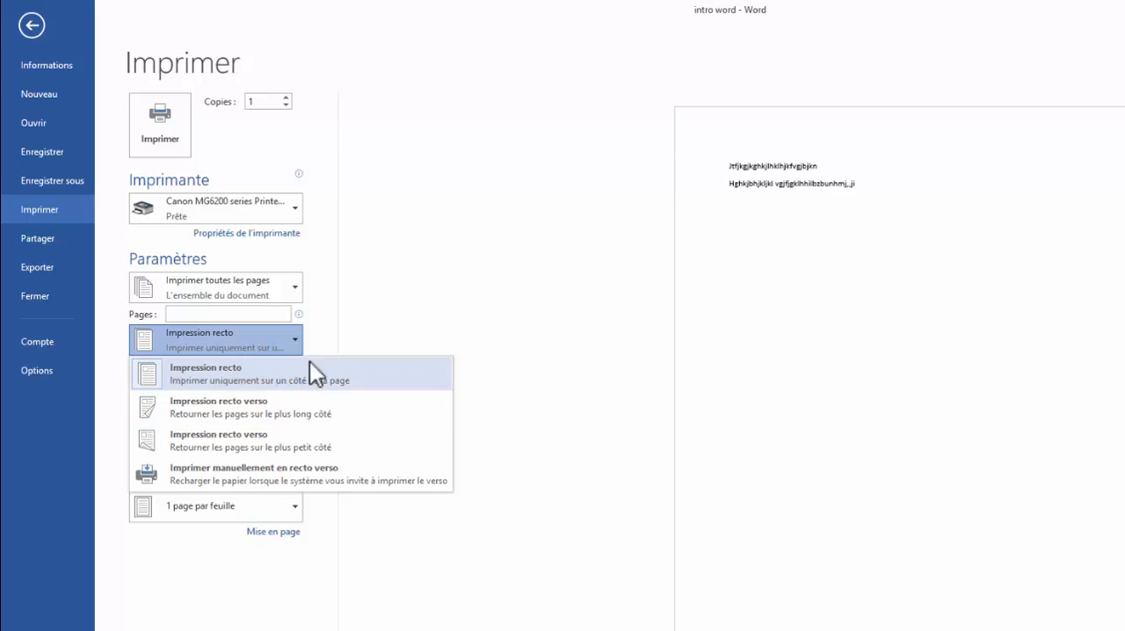
{"action": "left_click", "coordinate": [320, 342]}
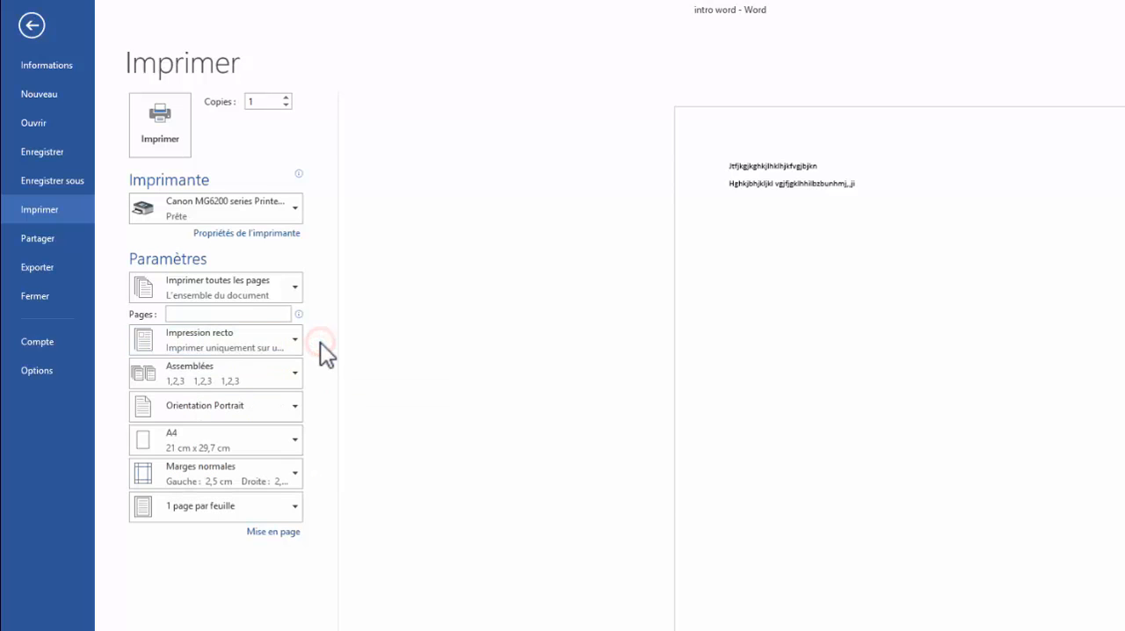
{"action": "left_click", "coordinate": [295, 384]}
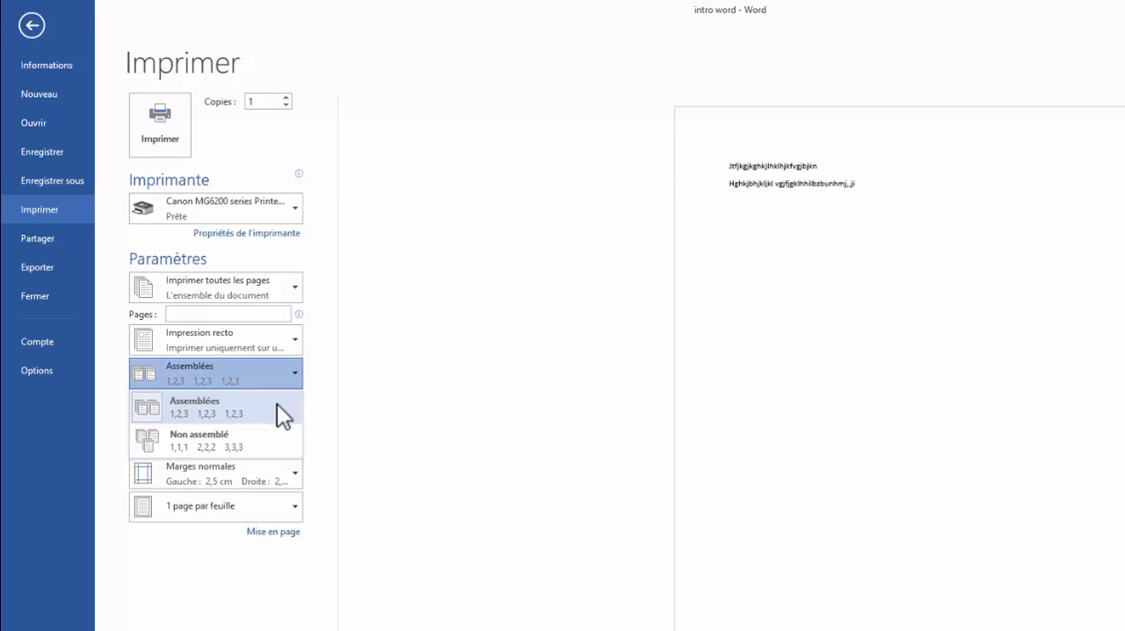
{"action": "left_click", "coordinate": [320, 390]}
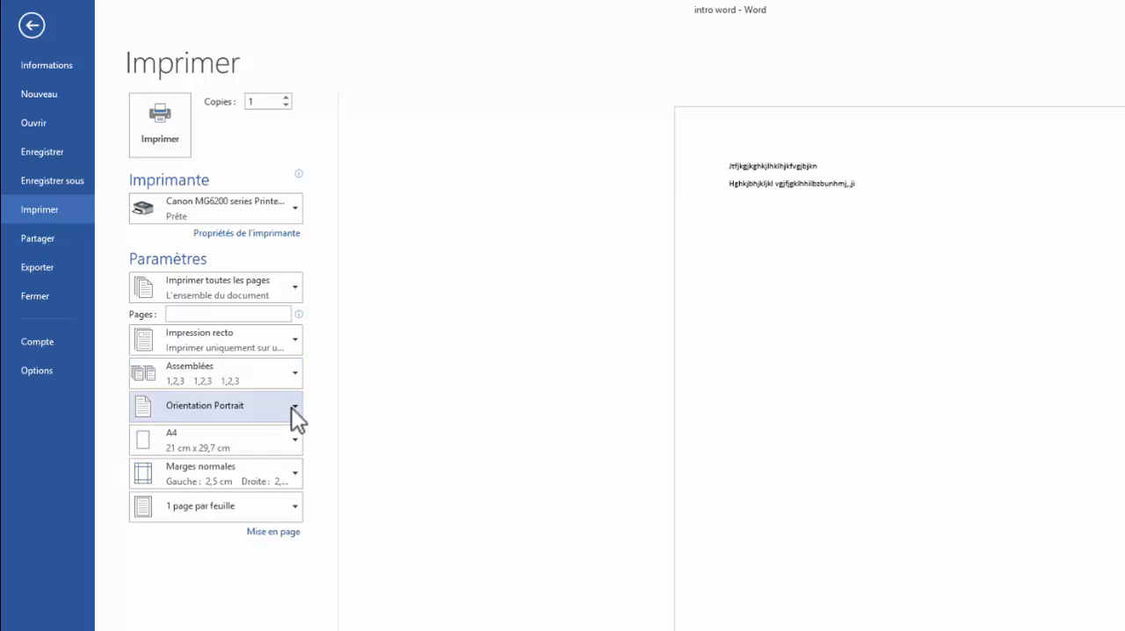
Set the print orientation to Paysage and review the paper size and pages-per-sheet choices, keeping A4 and 1 page par feuille
{"action": "left_click", "coordinate": [293, 408]}
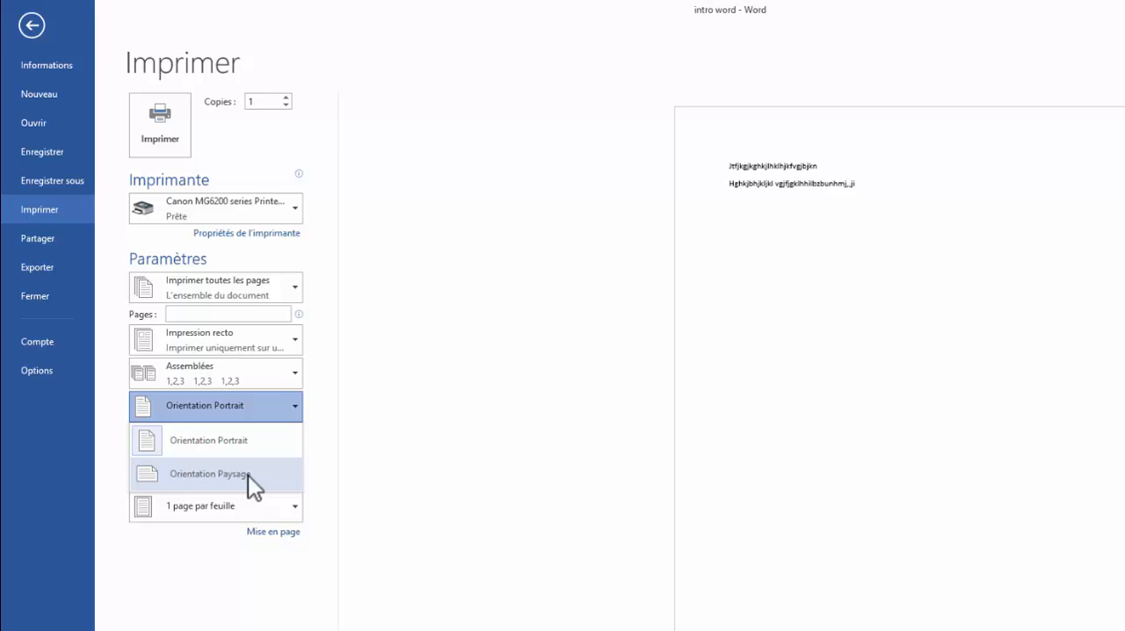
{"action": "left_click", "coordinate": [248, 475]}
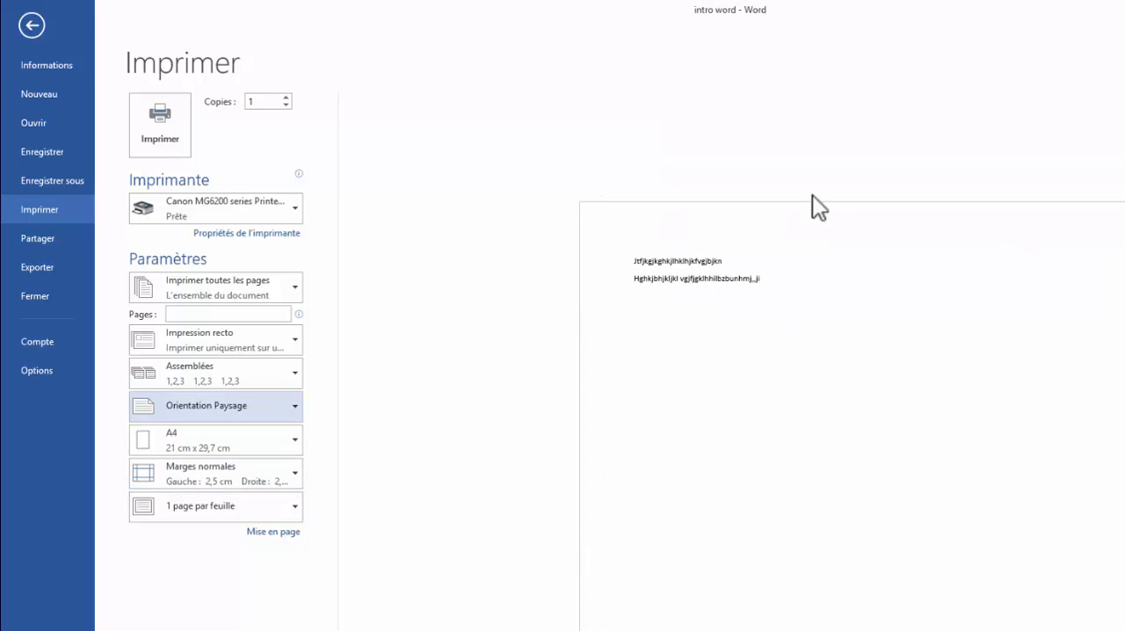
{"action": "left_click", "coordinate": [296, 442]}
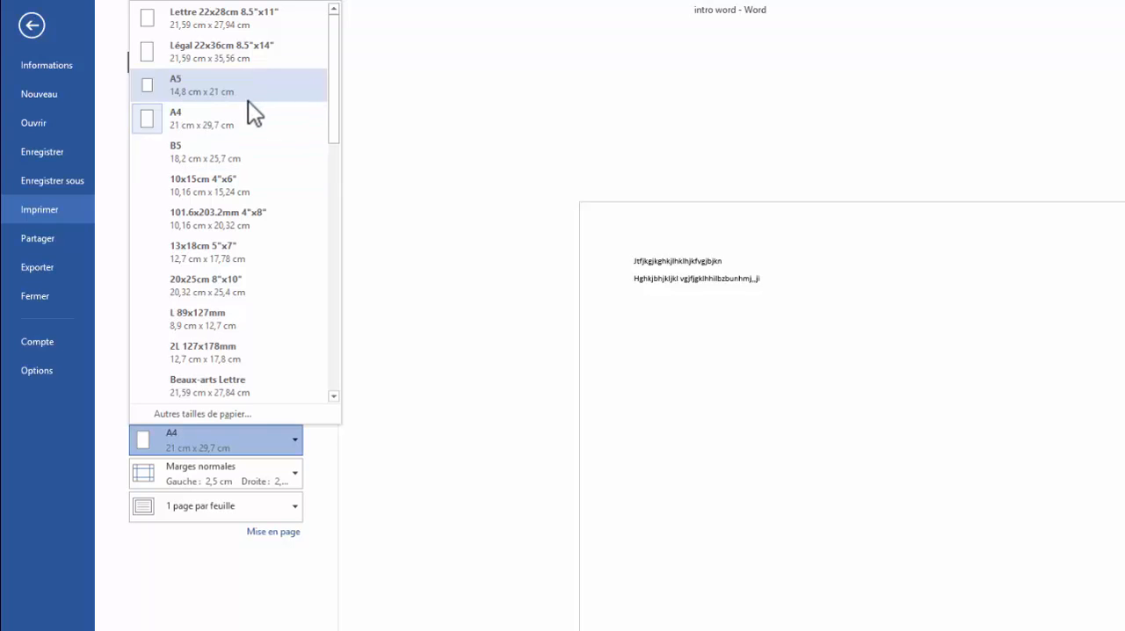
{"action": "left_click", "coordinate": [248, 508]}
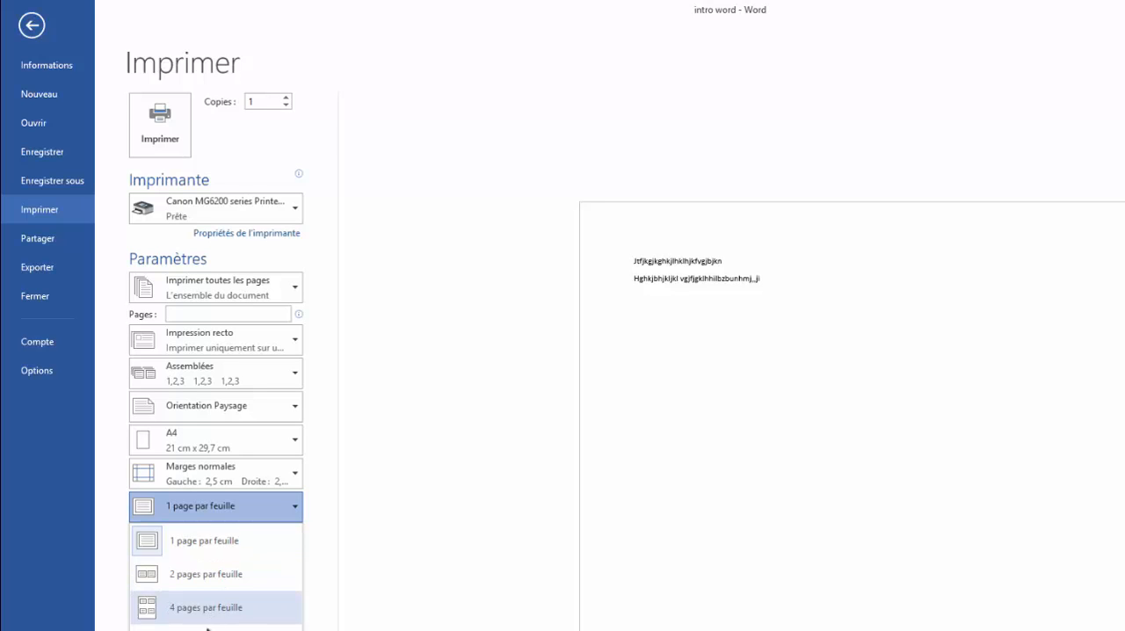
{"action": "left_click", "coordinate": [239, 512]}
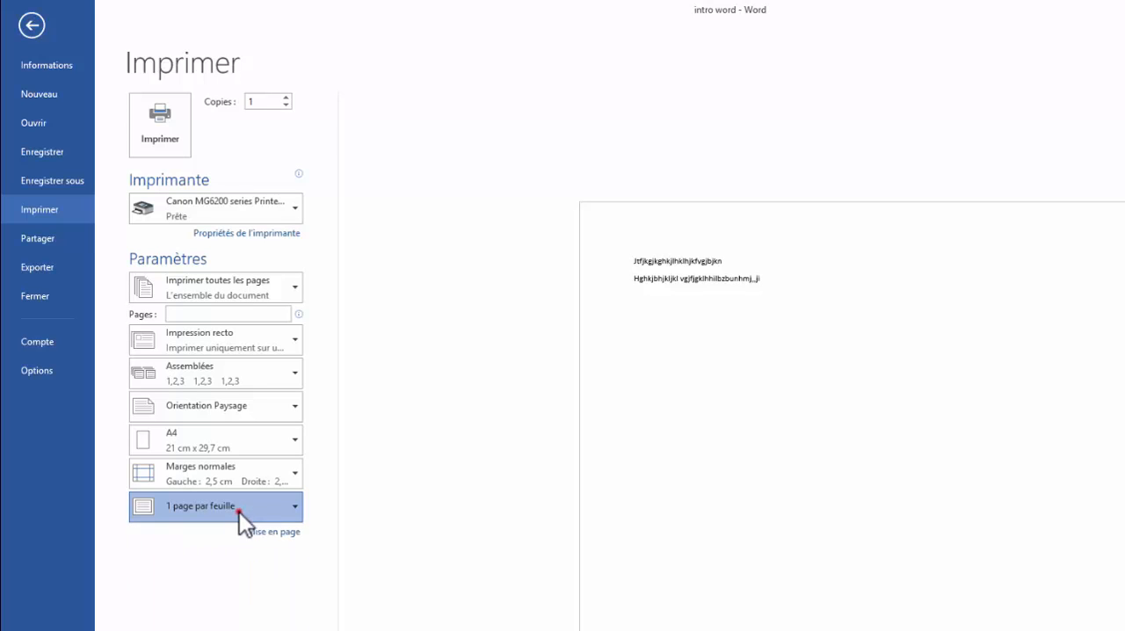
{"action": "left_click", "coordinate": [404, 532]}
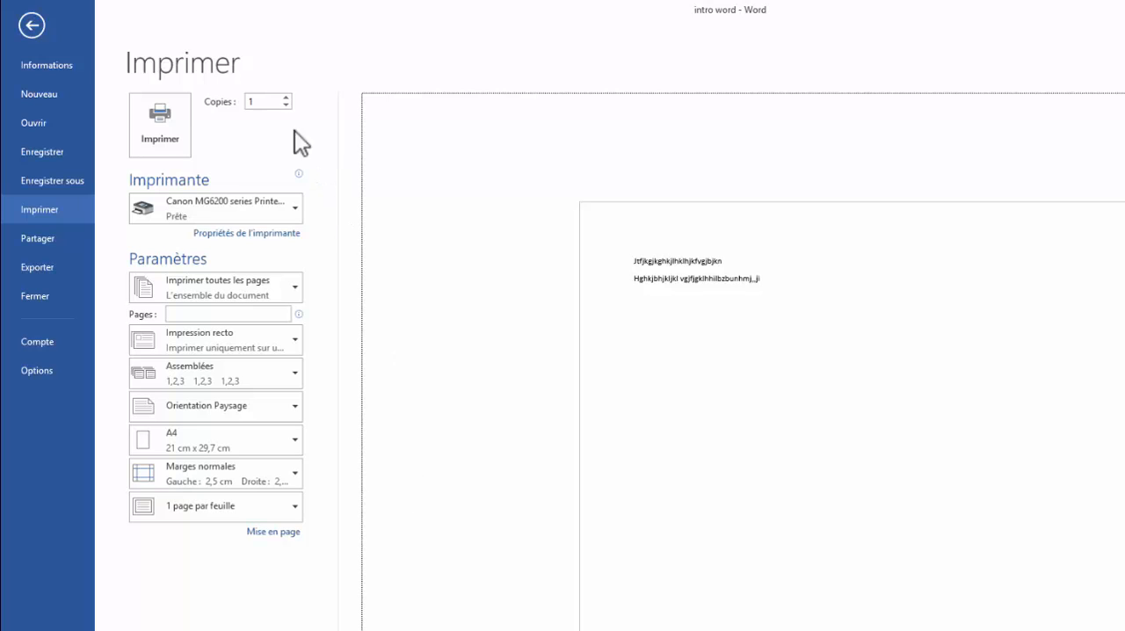
Browse the templates offered for a new document, such as the C.V., Lettre and Rapport models
{"action": "left_click", "coordinate": [58, 98]}
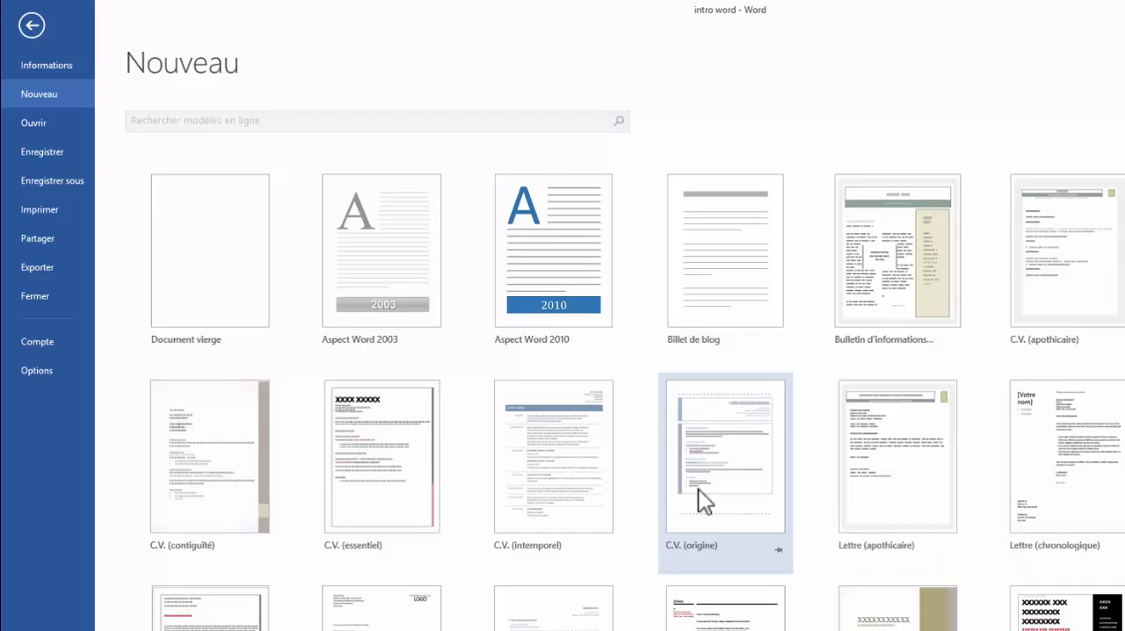
{"action": "scroll", "coordinate": [590, 622], "scroll_direction": "down", "scroll_amount": 3}
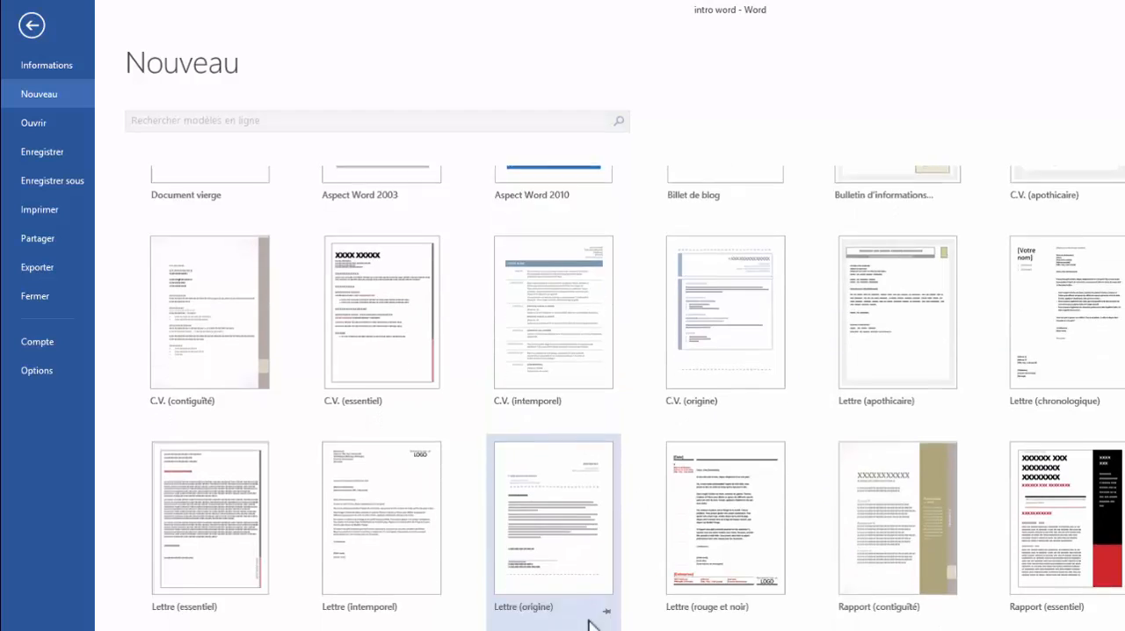
{"action": "scroll", "coordinate": [591, 622], "scroll_direction": "down", "scroll_amount": 2}
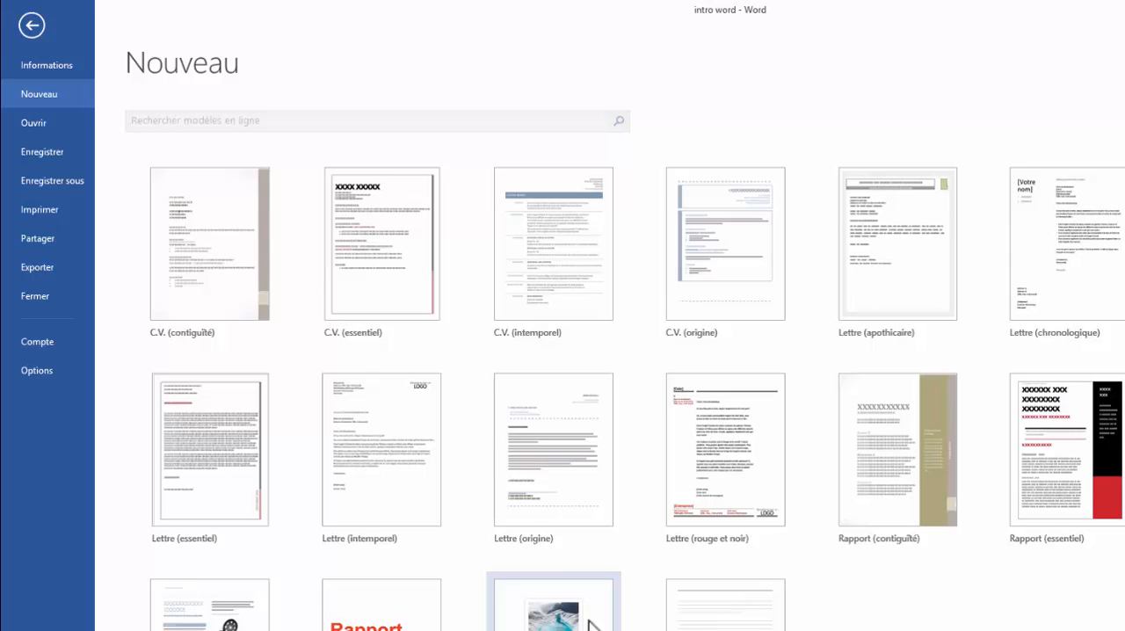
{"action": "scroll", "coordinate": [591, 623], "scroll_direction": "up", "scroll_amount": 4}
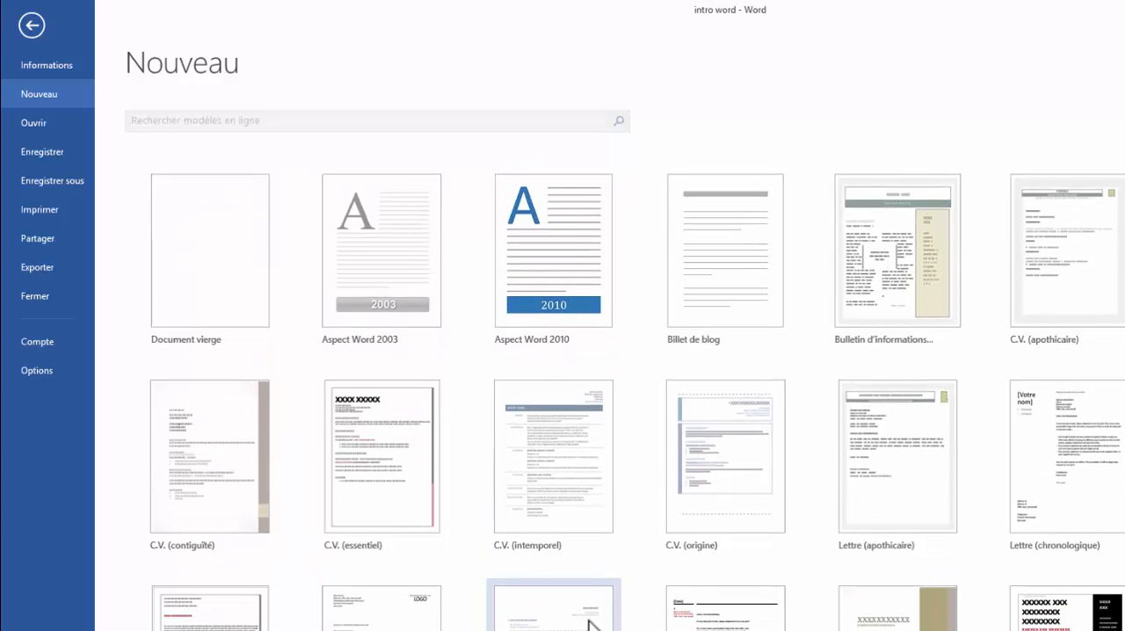